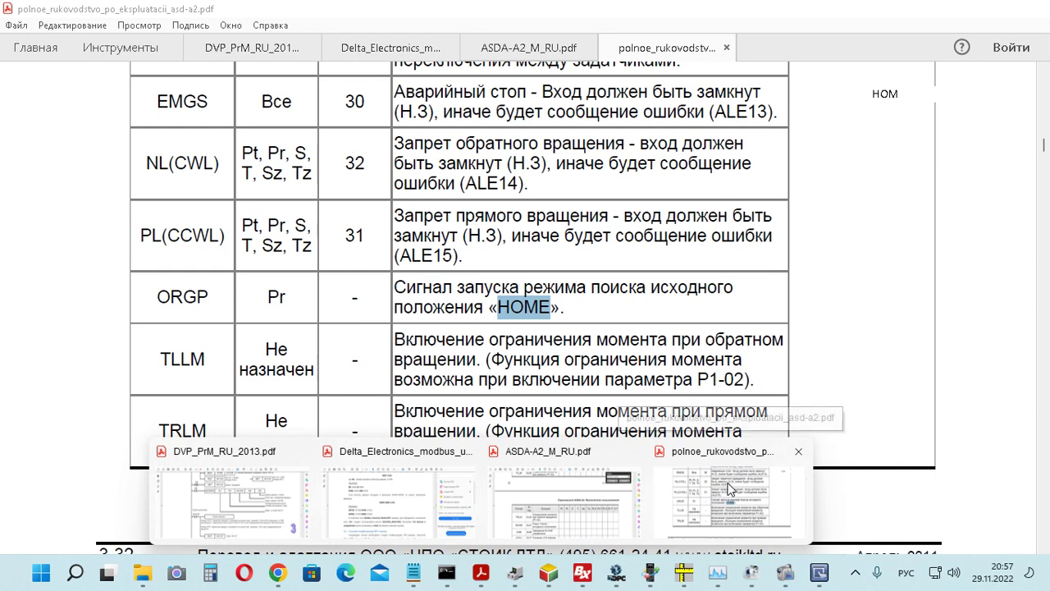
- Switch to the ASDA-A2_M_RU.pdf manual and find the pages before Table 3.G, pointing out the ASDA-A2 name in the page header
left_click(608, 502)
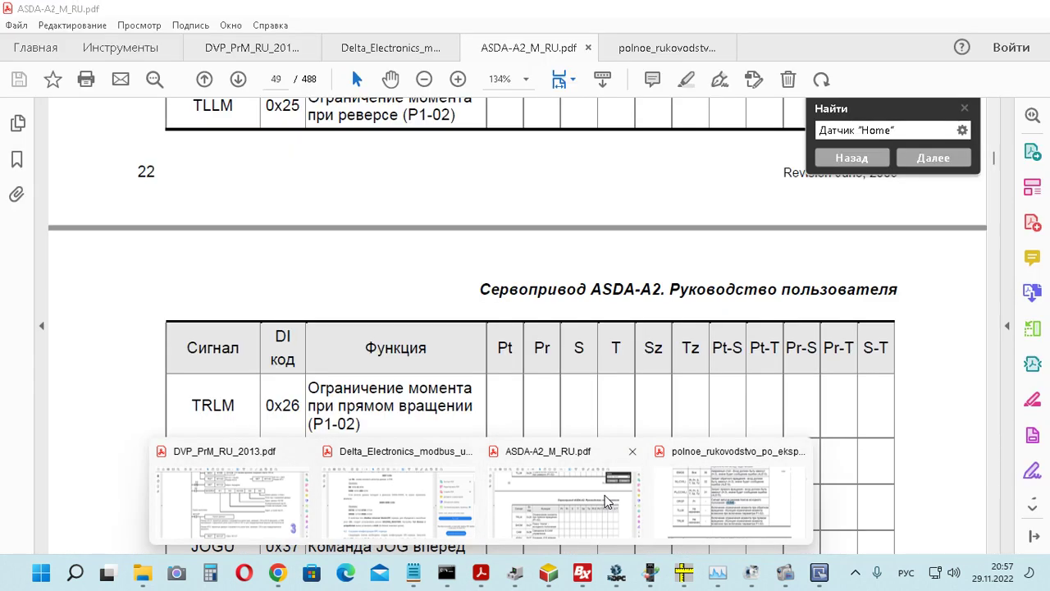
left_click(606, 501)
scroll(634, 273, "up", 15)
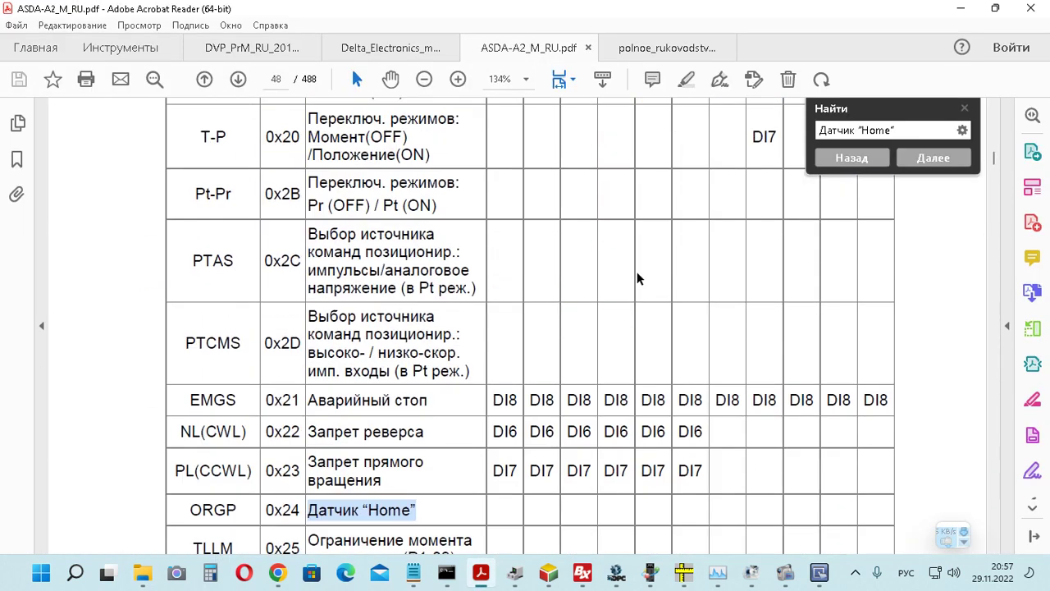
scroll(637, 279, "up", 15)
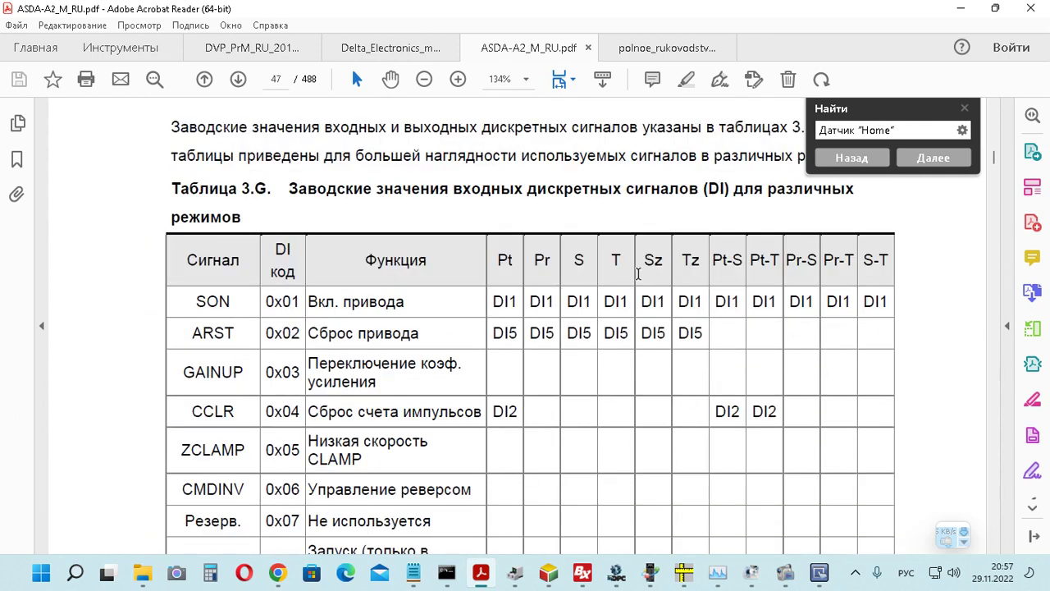
scroll(641, 280, "up", 3)
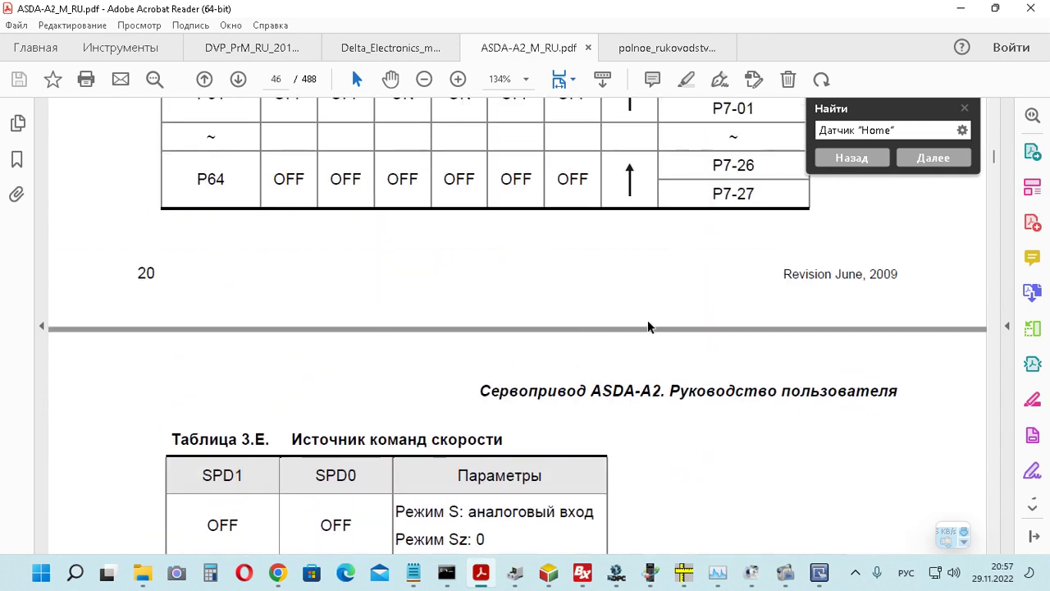
scroll(663, 269, "down", 1)
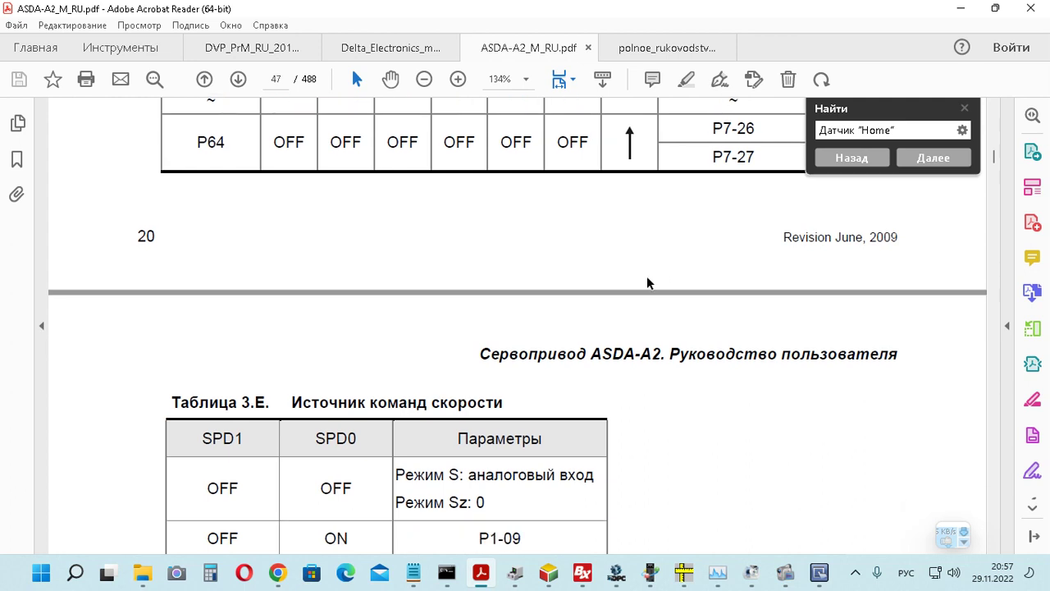
left_click_drag(593, 354, 662, 353)
left_click(656, 353)
left_click(666, 287)
scroll(648, 324, "down", 2)
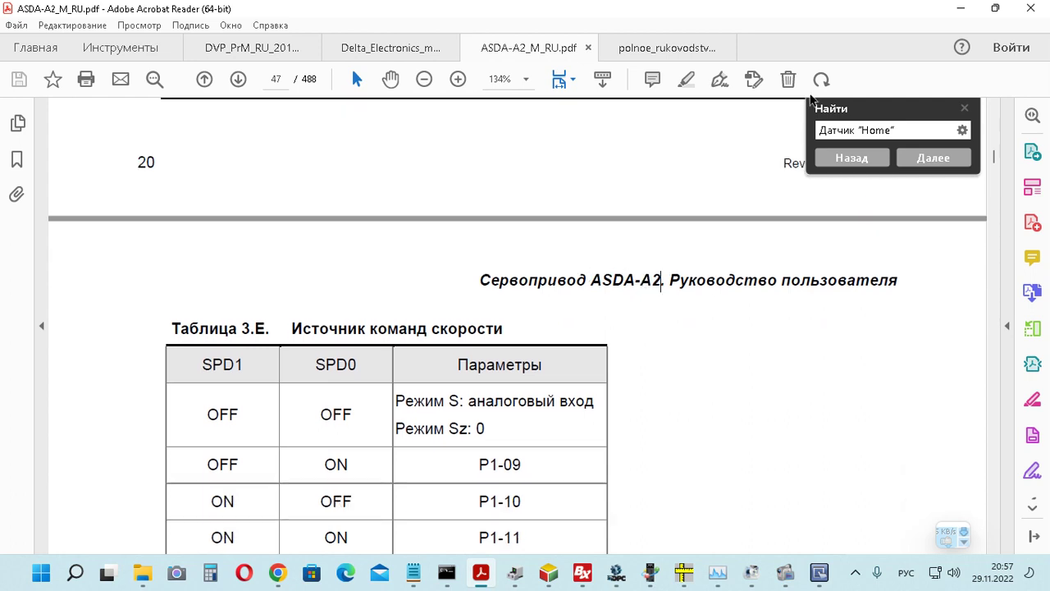
- Examine the DI signal codes in Table 3.G, from its start through the SHOM "Home" search and ORGP "Home" sensor rows
scroll(694, 199, "down", 12)
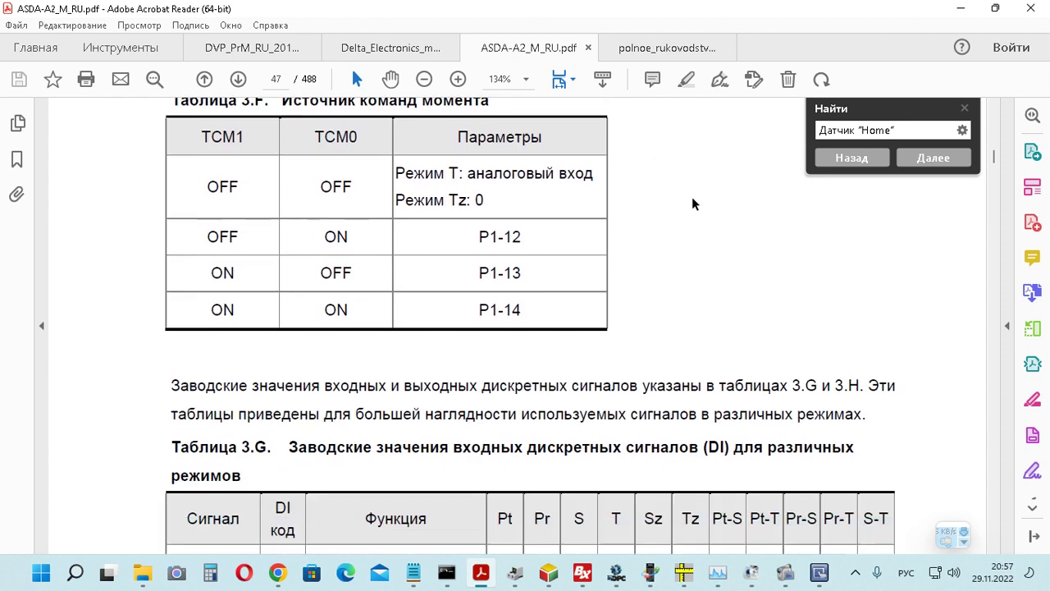
scroll(693, 203, "down", 11)
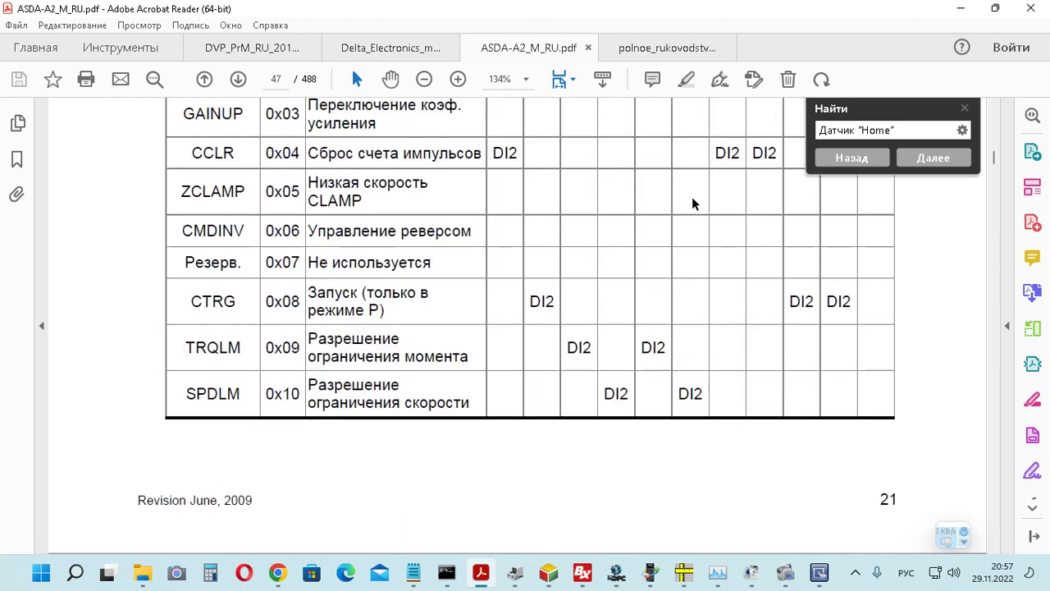
scroll(693, 203, "down", 3)
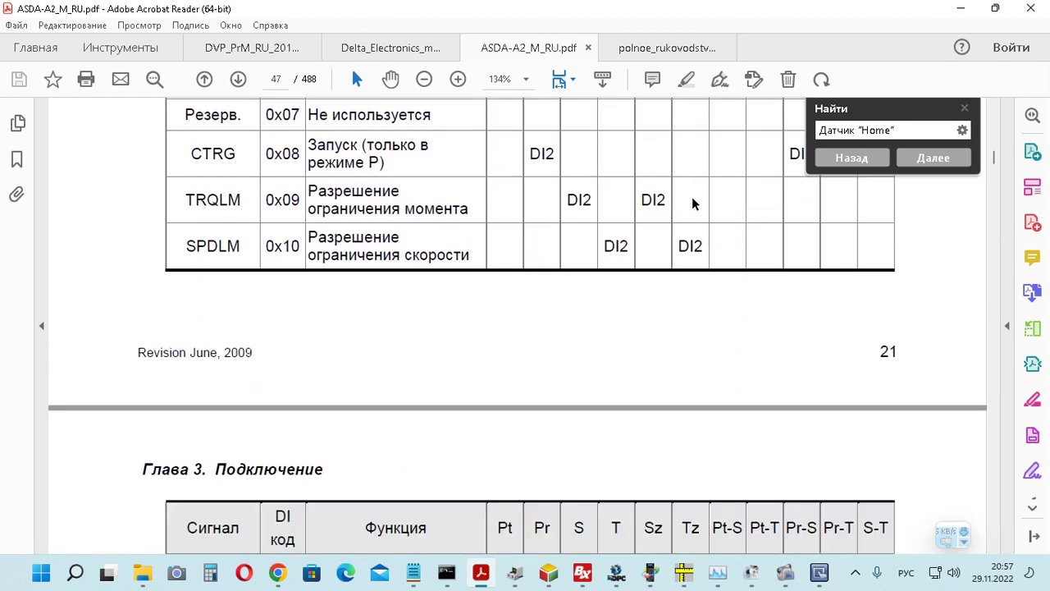
scroll(492, 298, "down", 4)
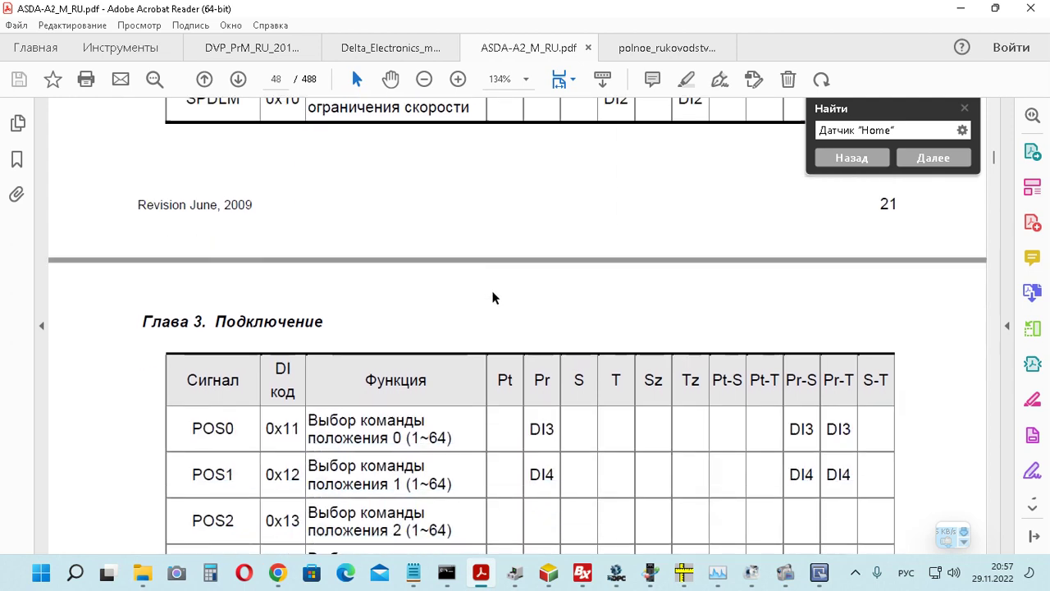
scroll(492, 298, "down", 17)
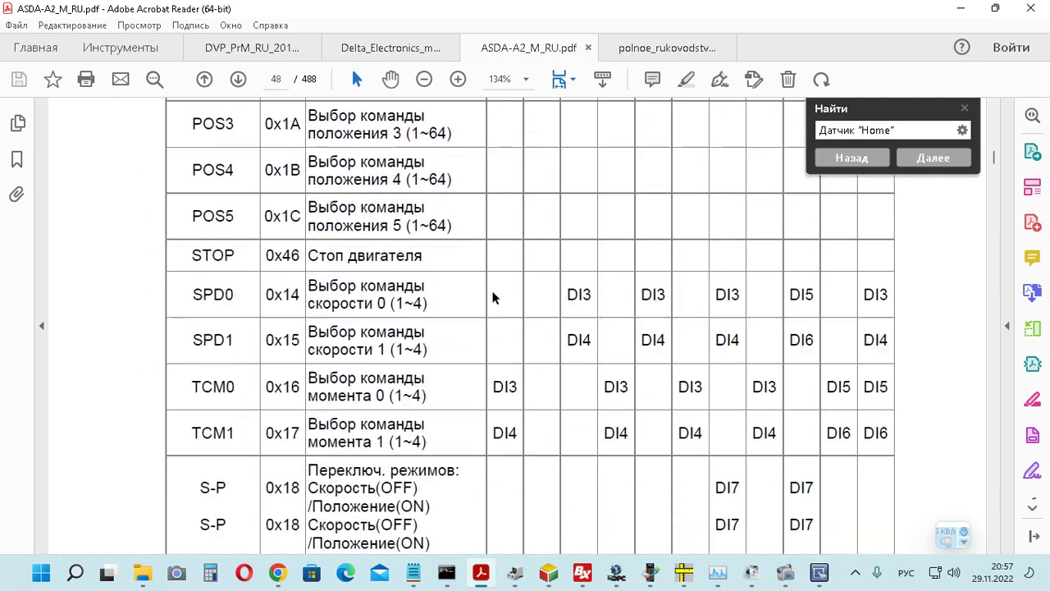
scroll(493, 298, "down", 14)
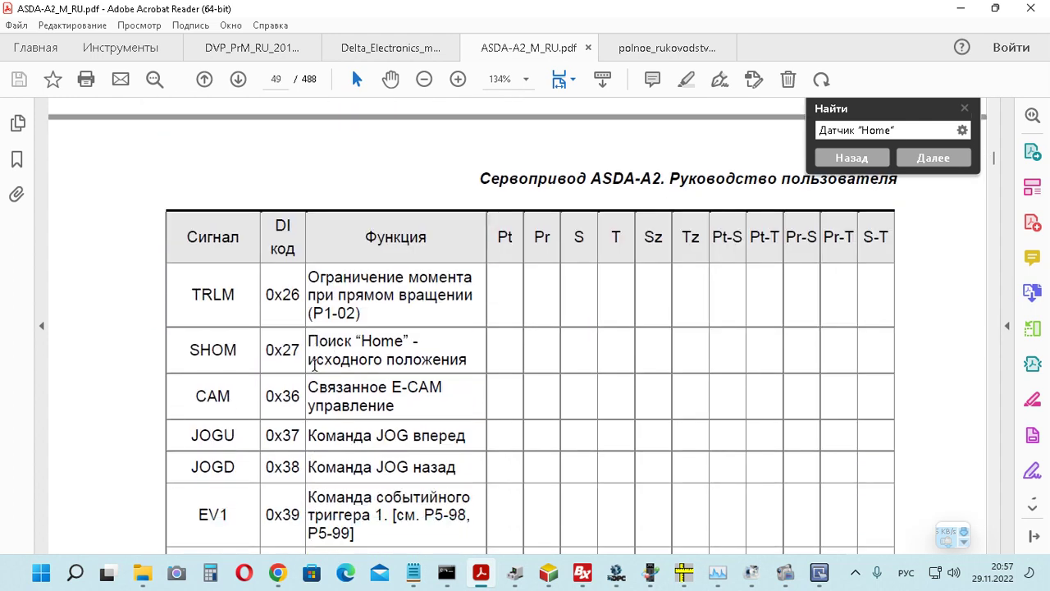
left_click_drag(310, 362, 466, 363)
left_click(449, 337)
scroll(443, 338, "up", 1)
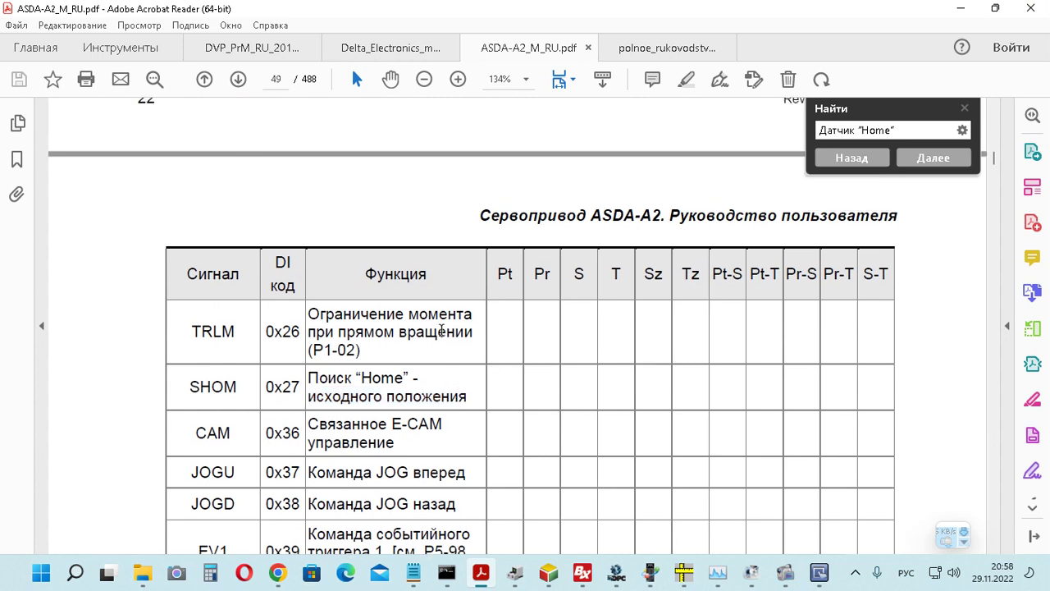
scroll(442, 330, "up", 6)
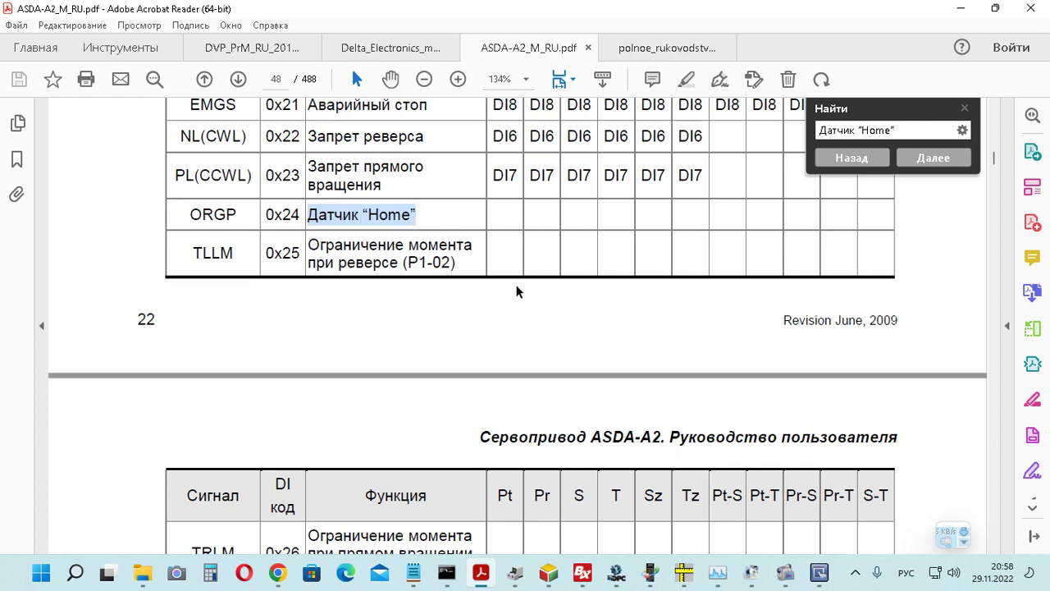
- Switch to MasterOPC Universal Modbus Server, stop the running server and display the COM settings of Node1
left_click(627, 581)
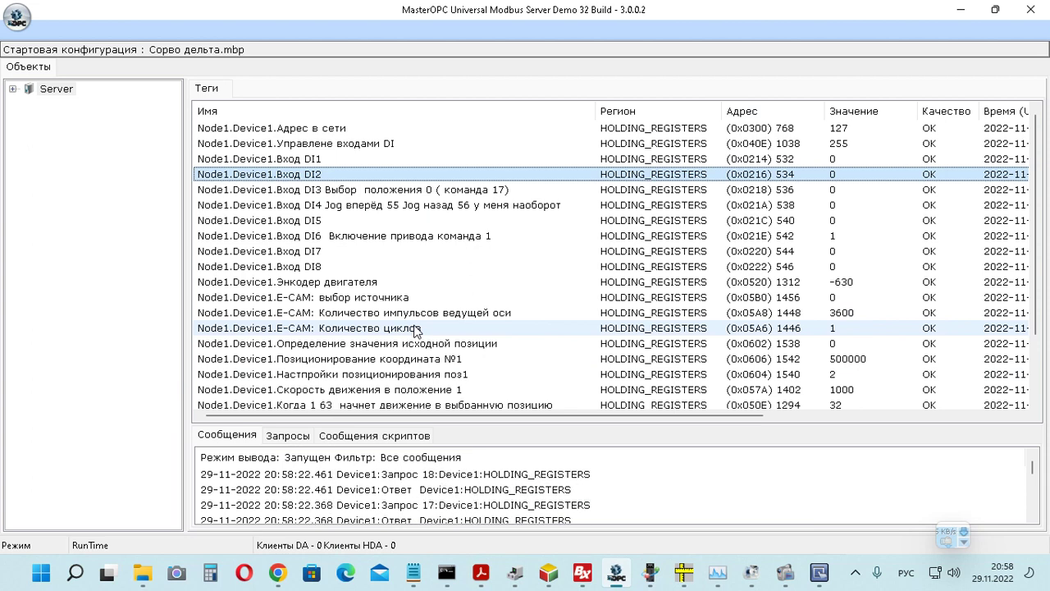
left_click(16, 16)
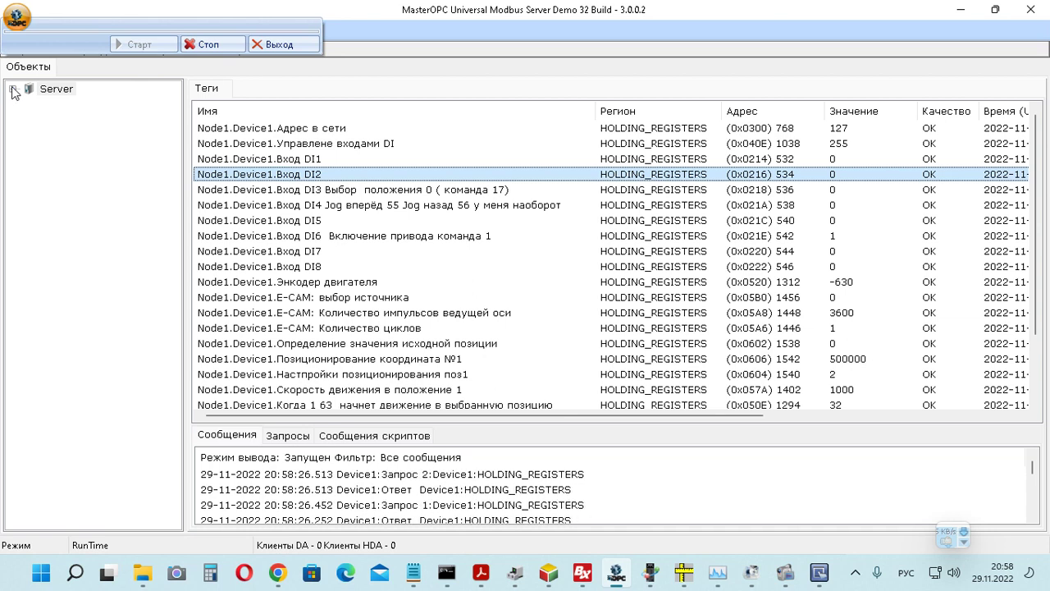
left_click(209, 43)
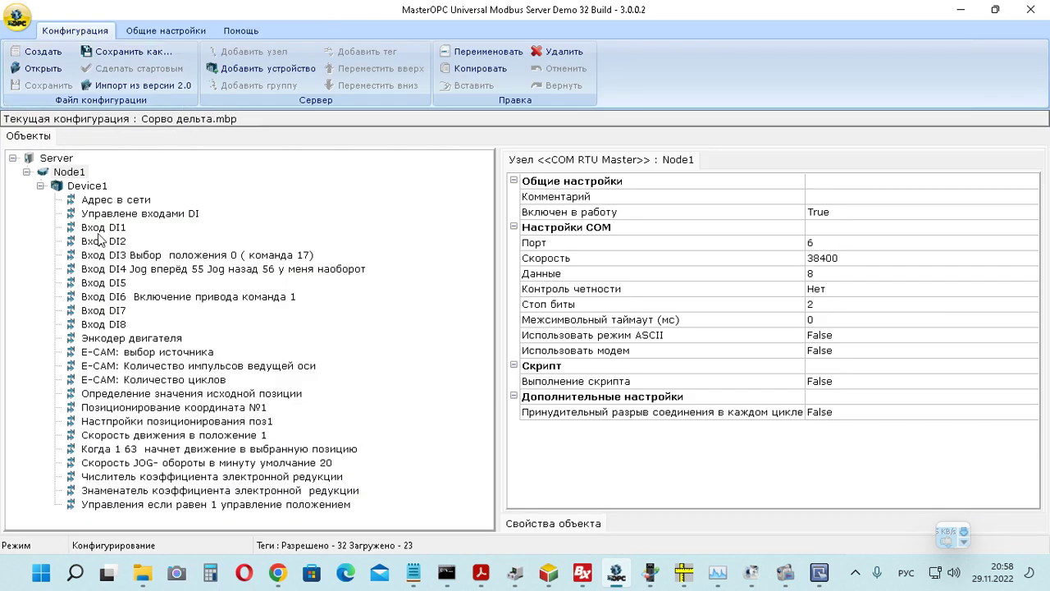
left_click(87, 186)
left_click(78, 173)
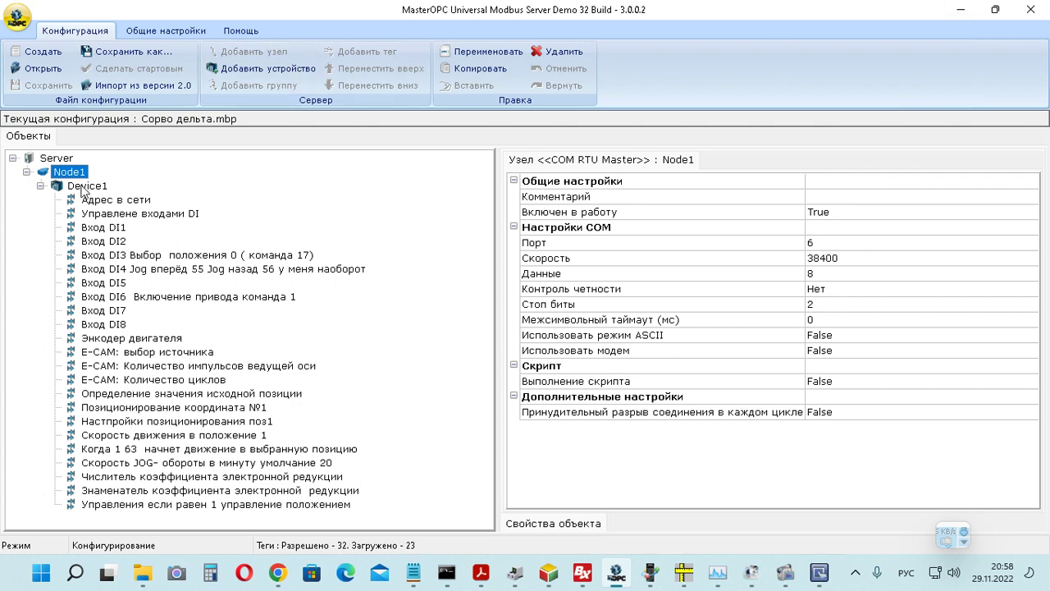
- Start the server again and review the Device1 tag list with its addresses and values
left_click(17, 16)
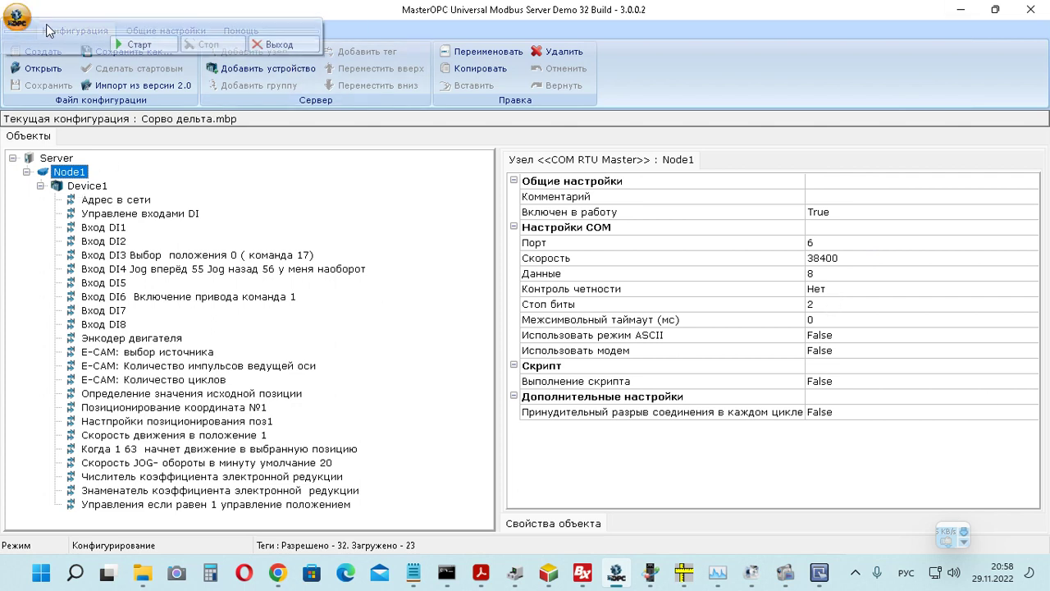
left_click(139, 45)
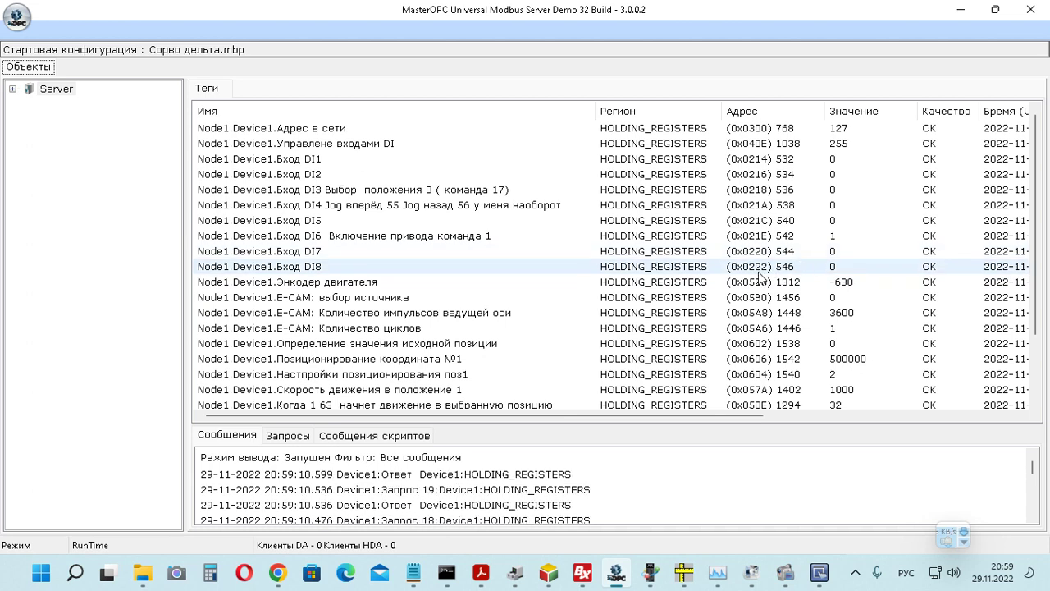
scroll(784, 261, "down", 1)
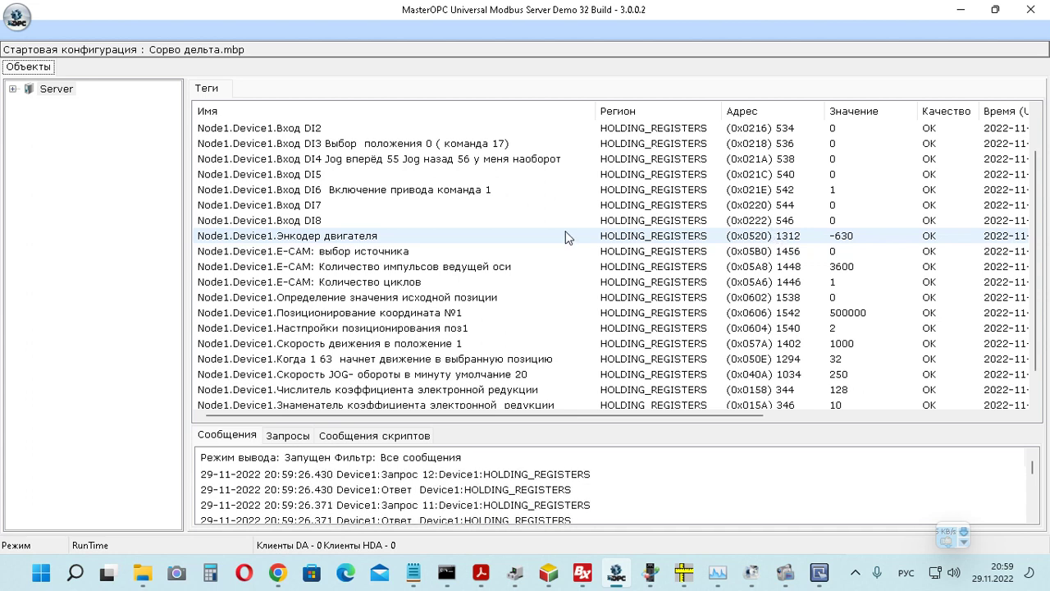
scroll(564, 237, "up", 1)
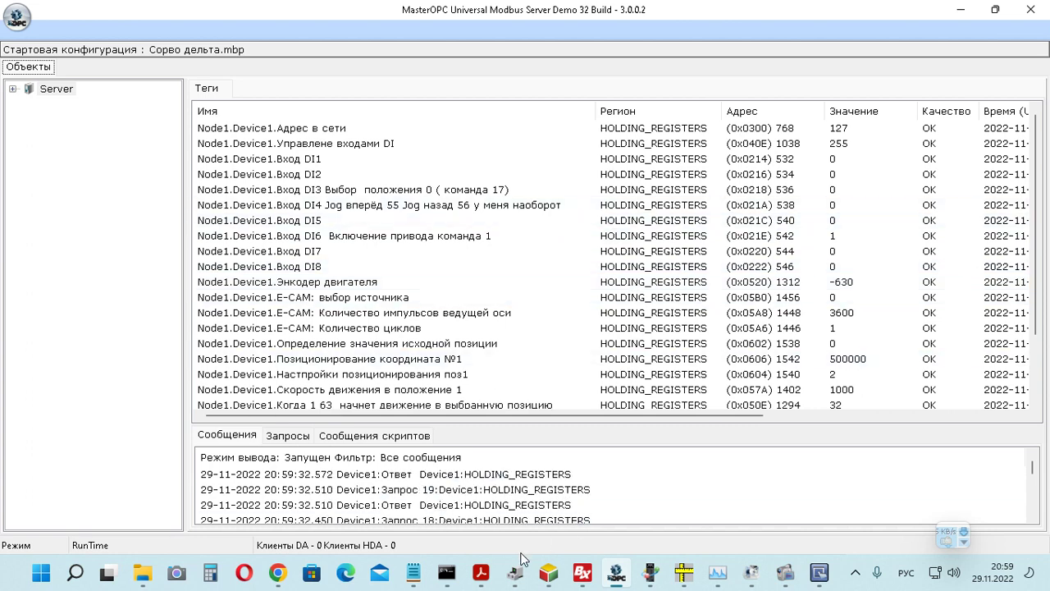
- Return to the ASDA-A2_M_RU.pdf manual and look up the DI code of the ORGP "Home" sensor
mouse_move(481, 572)
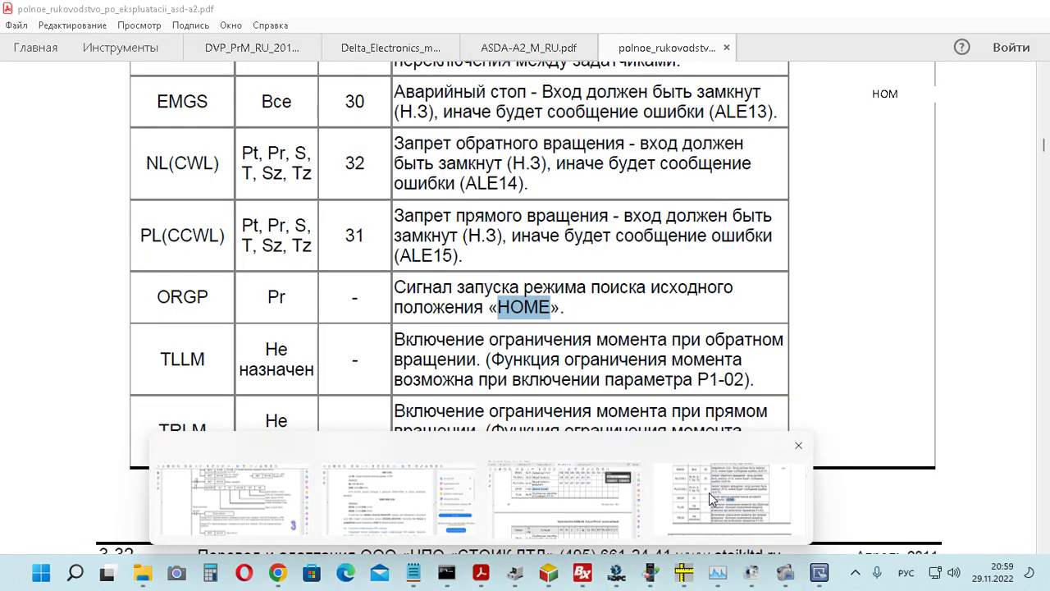
left_click(709, 493)
mouse_move(514, 578)
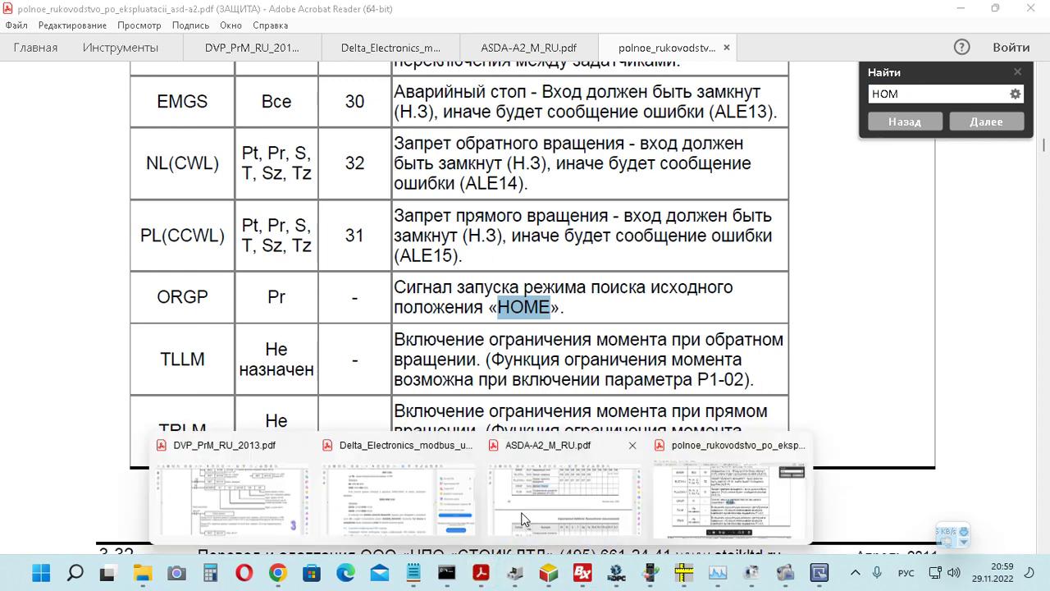
left_click(527, 511)
scroll(502, 220, "up", 2)
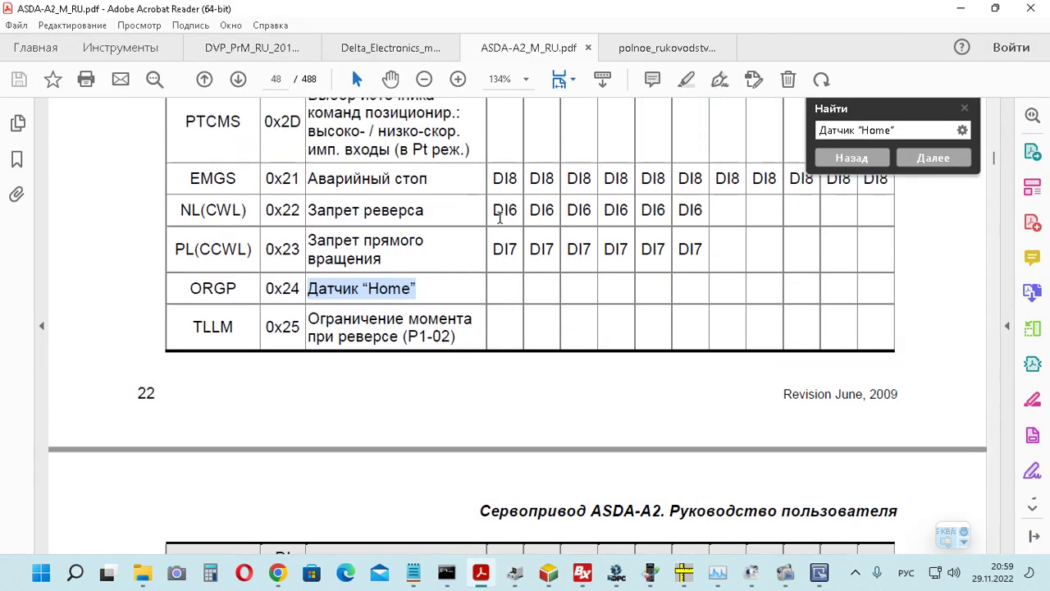
left_click_drag(283, 288, 303, 297)
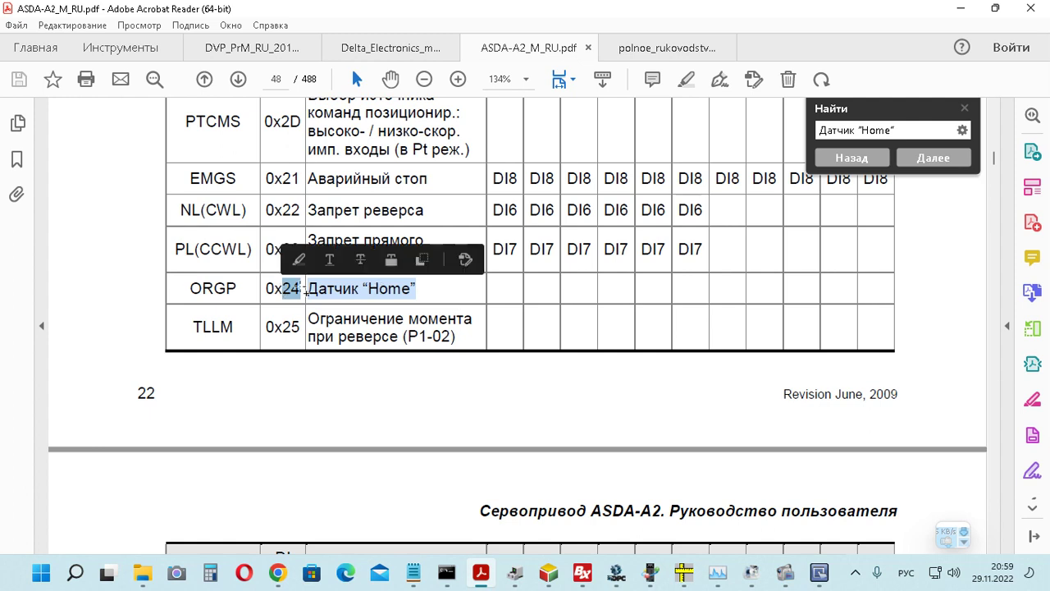
left_click(289, 289)
- Look up the DI code of the SHOM "Home" search signal and check hexadecimal 27 in the number converter
scroll(307, 290, "down", 3)
scroll(308, 290, "down", 1)
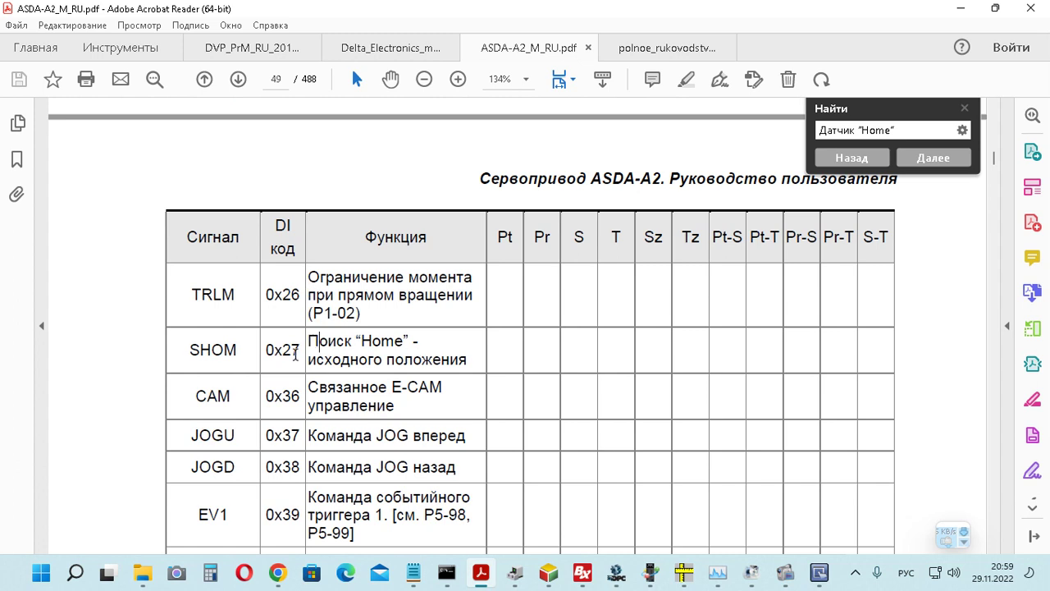
left_click_drag(284, 351, 302, 353)
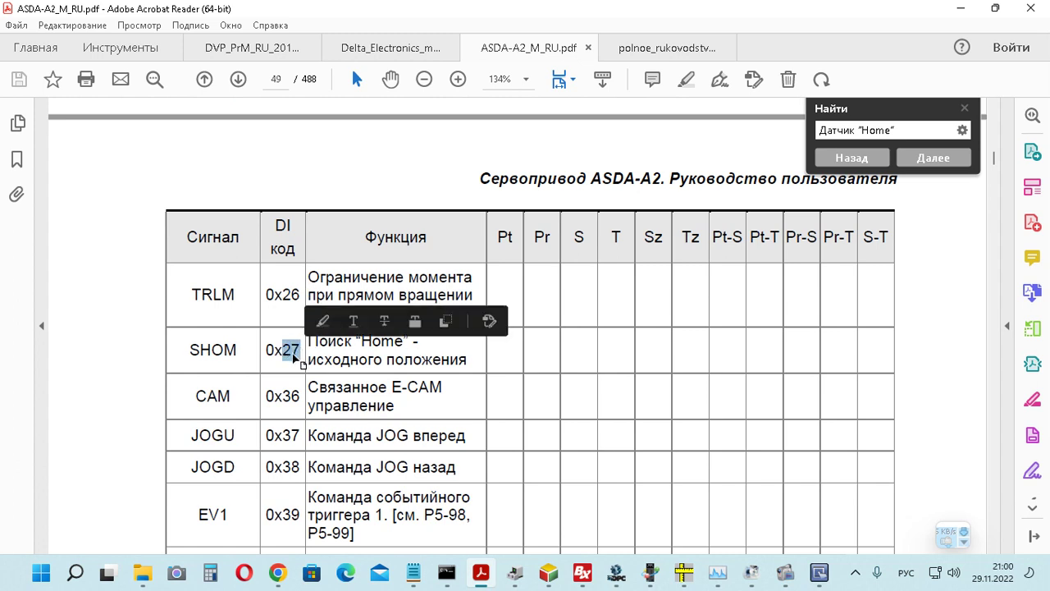
left_click(293, 354)
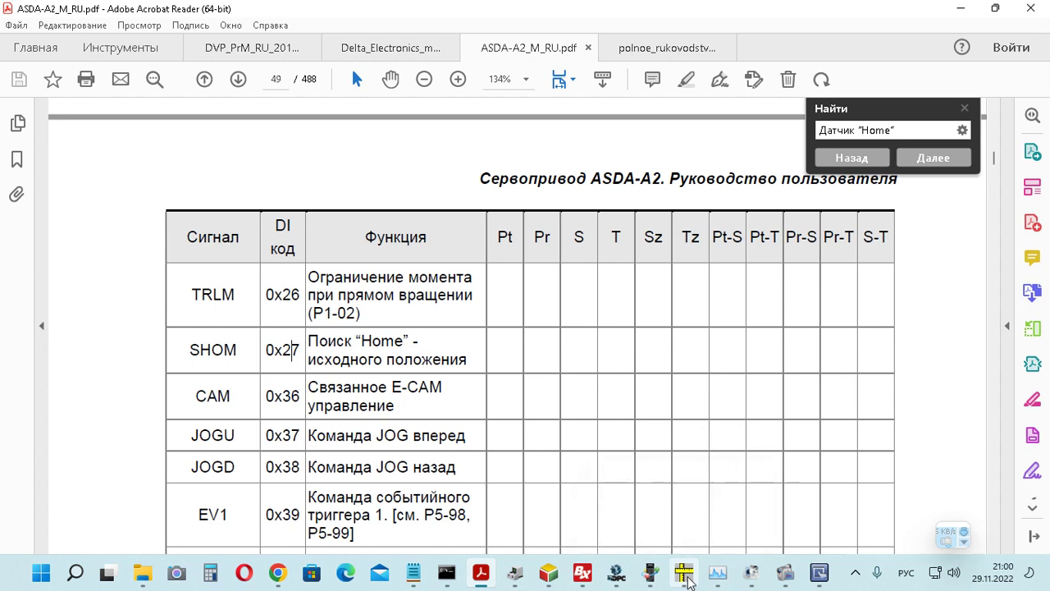
left_click(686, 574)
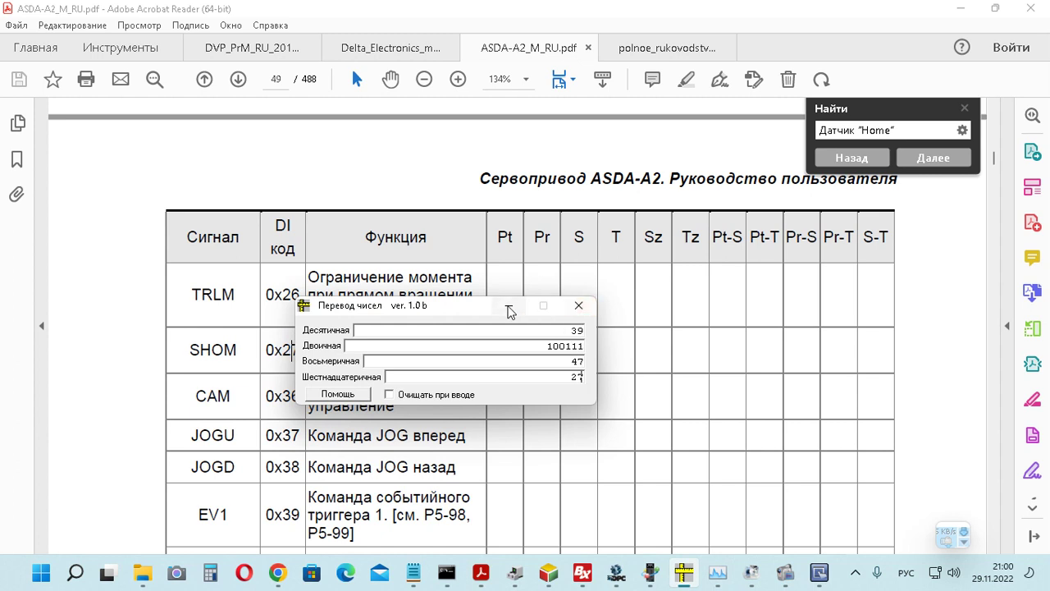
left_click(509, 305)
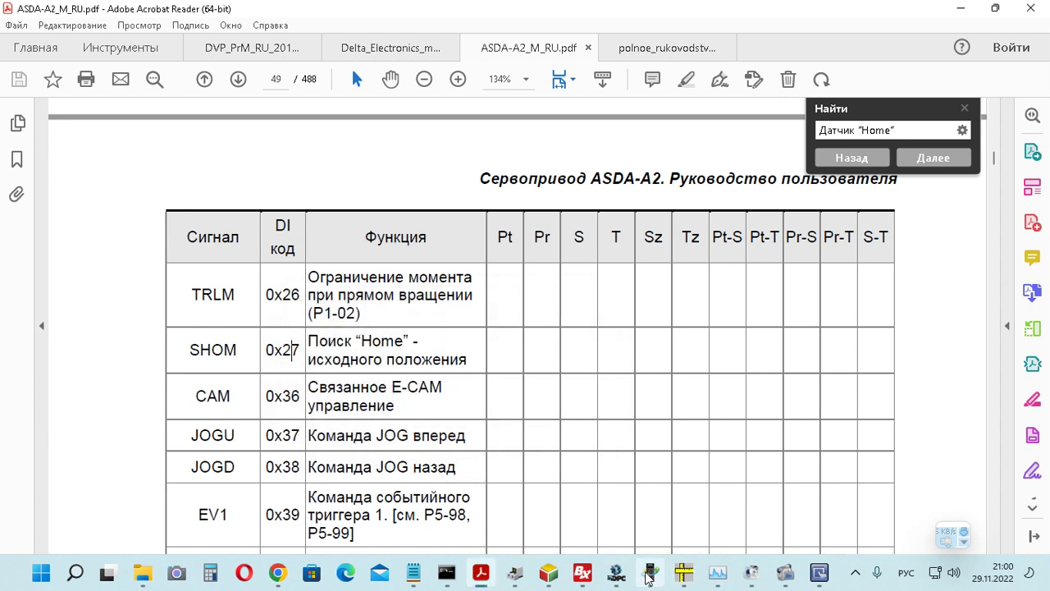
- Review the DI codes back to the start of Table 3.G, then switch to the tag list in MasterOPC
scroll(596, 418, "up", 15)
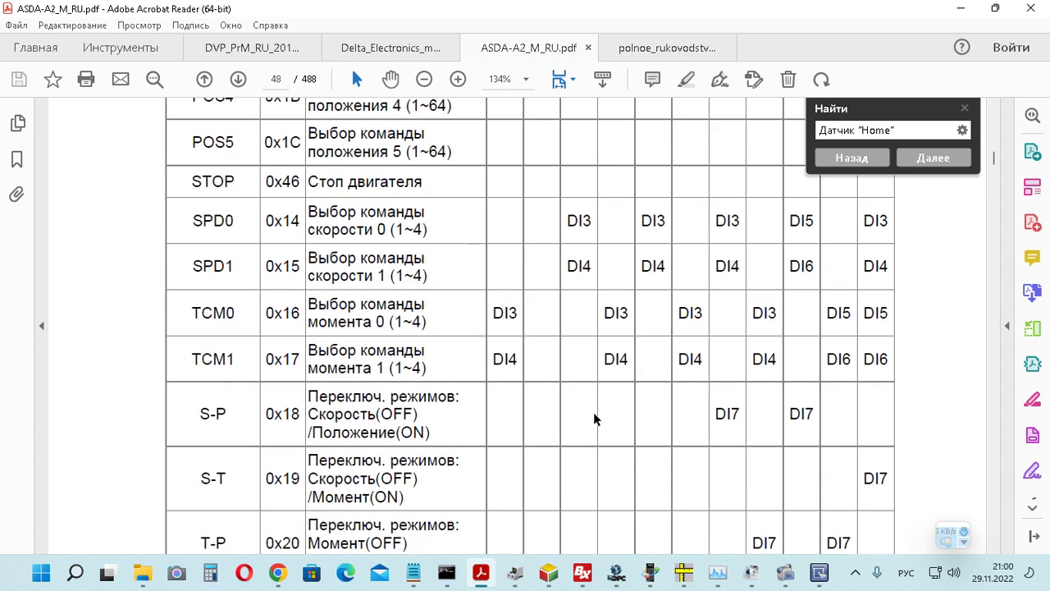
scroll(594, 418, "up", 6)
scroll(457, 354, "up", 6)
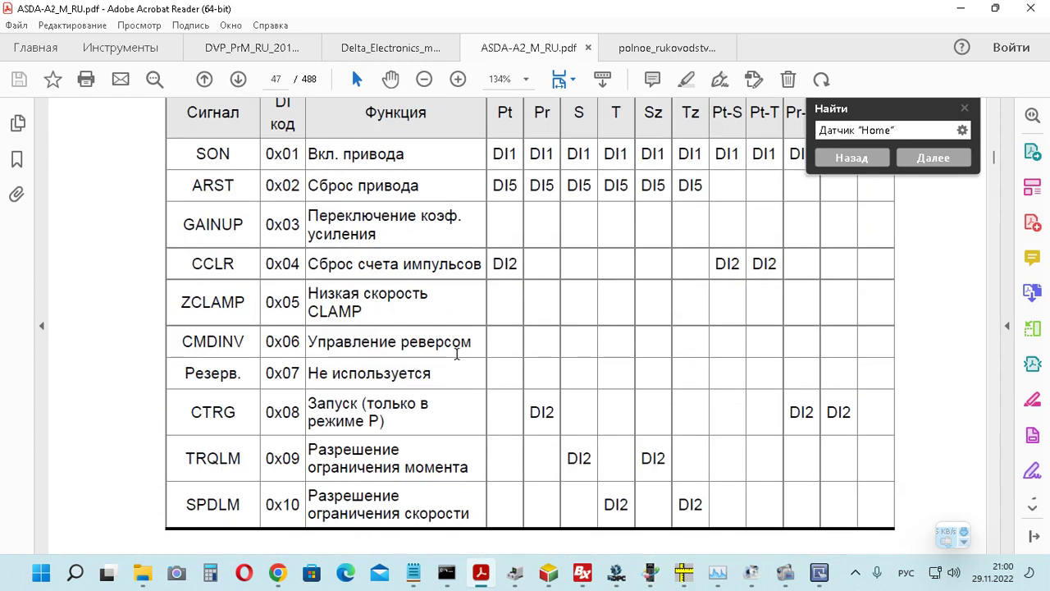
scroll(457, 354, "up", 3)
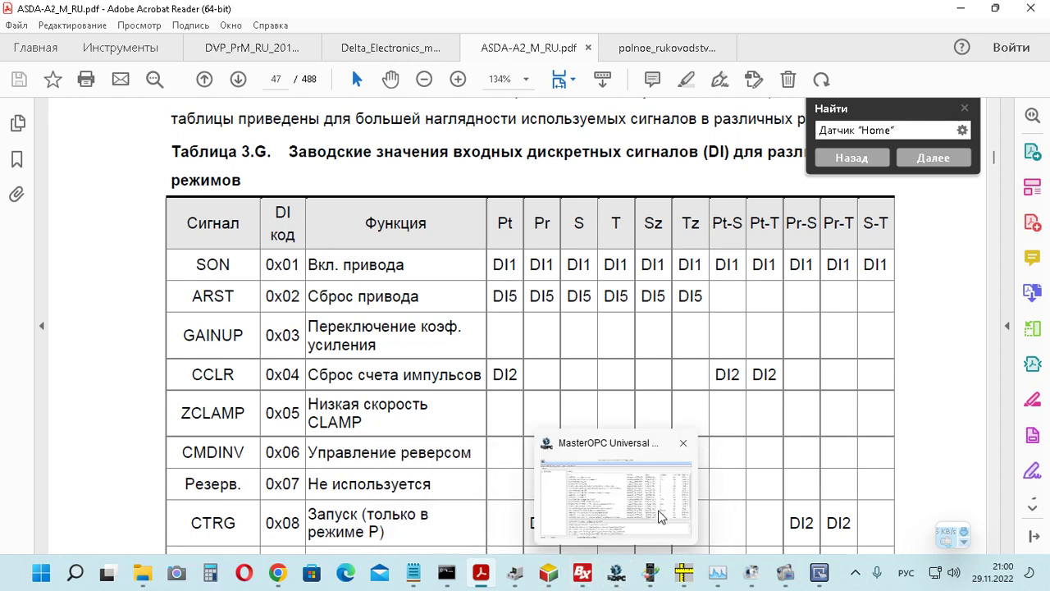
left_click(614, 575)
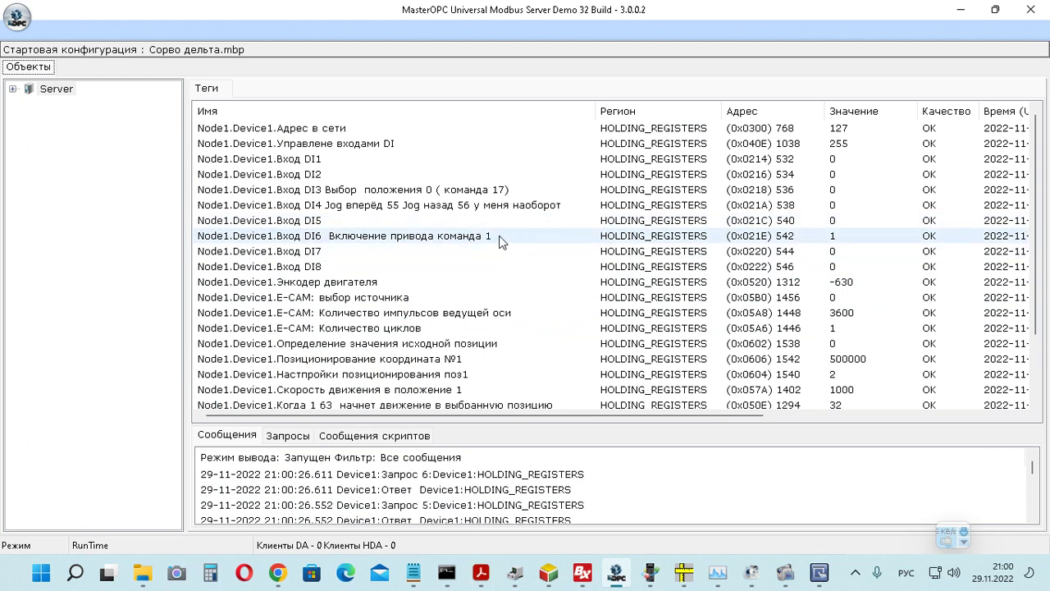
- Switch the drive off by writing 0 to the DI6 tag and re-enable it by writing 1
double_click(771, 246)
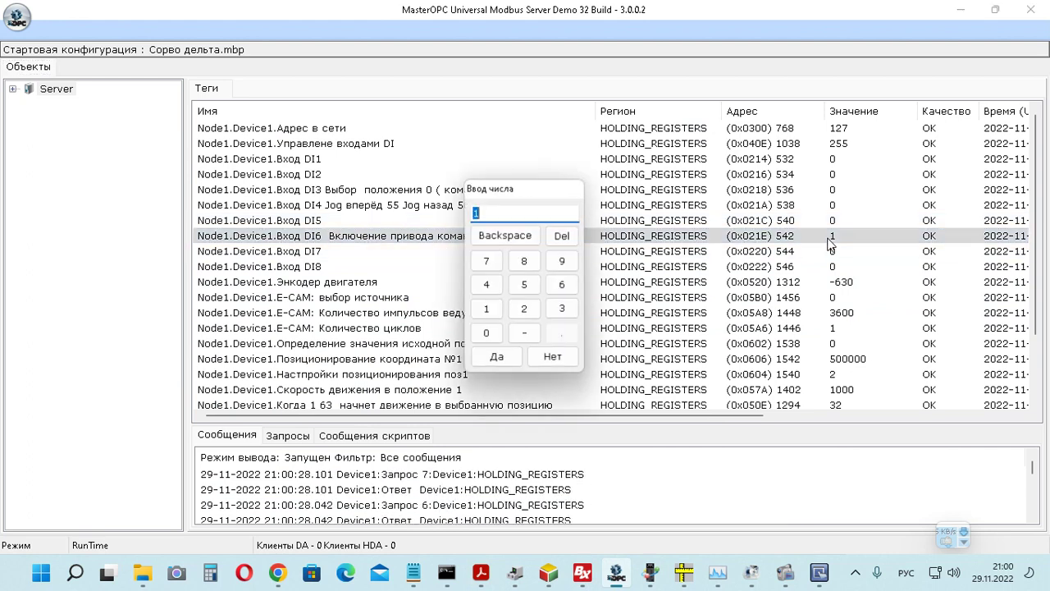
left_click(497, 358)
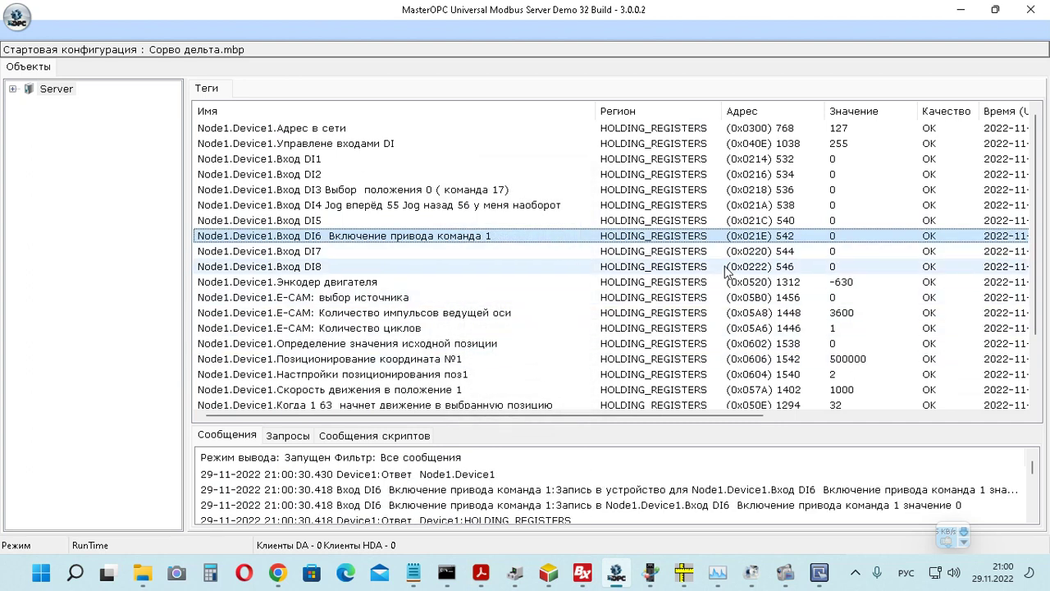
double_click(835, 238)
left_click(486, 284)
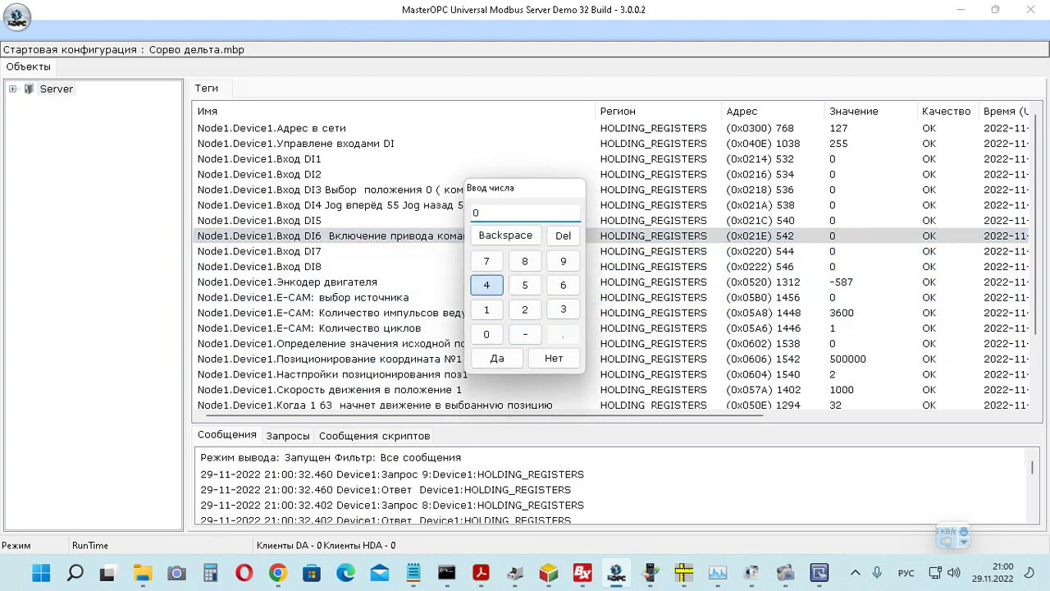
left_click(505, 235)
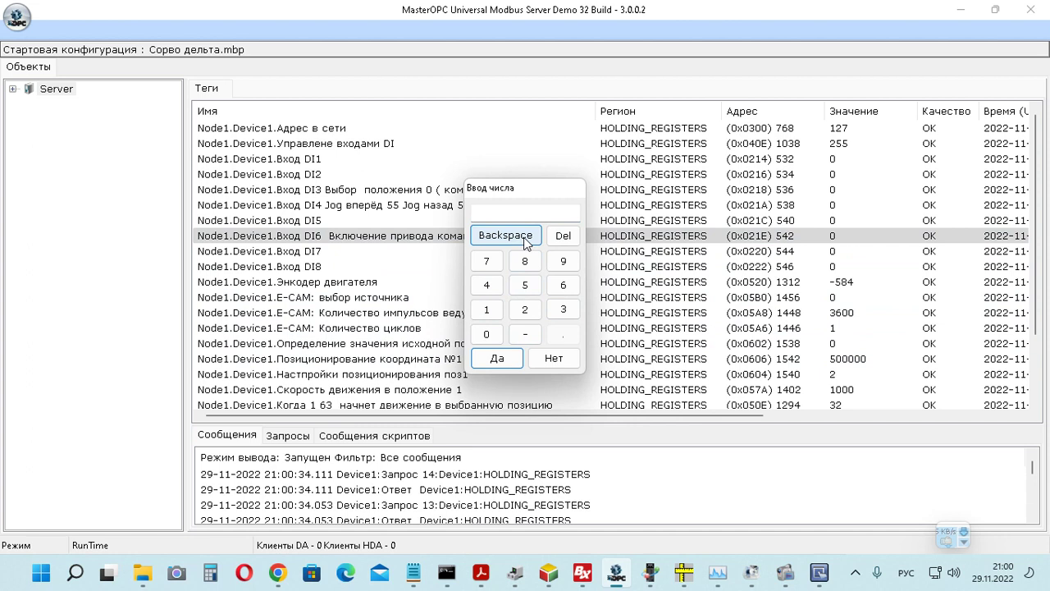
left_click(486, 309)
left_click(498, 359)
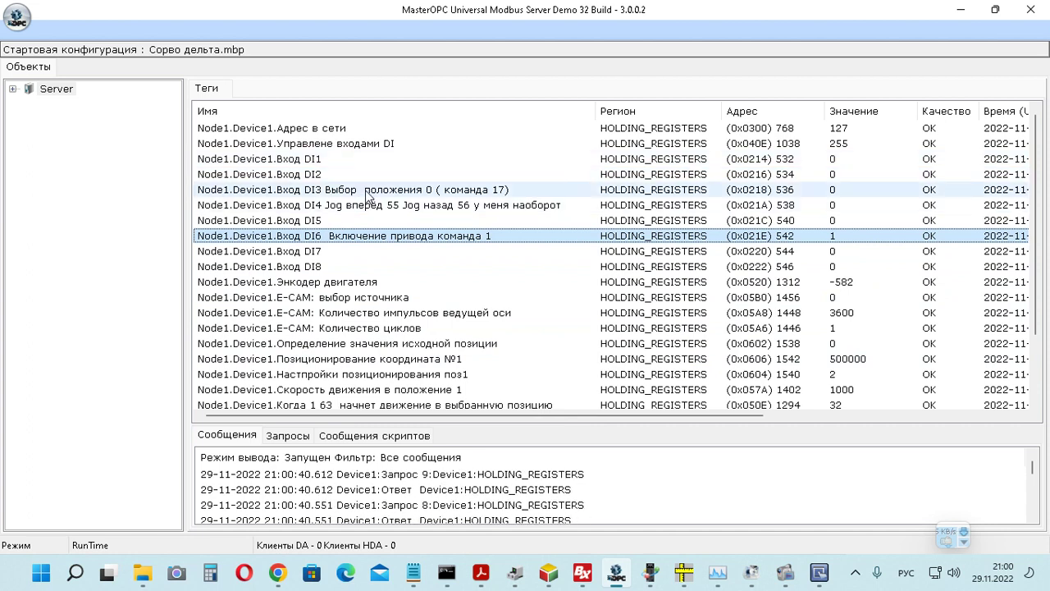
- Write the "Home" search command 39 to the DI3 tag
double_click(834, 196)
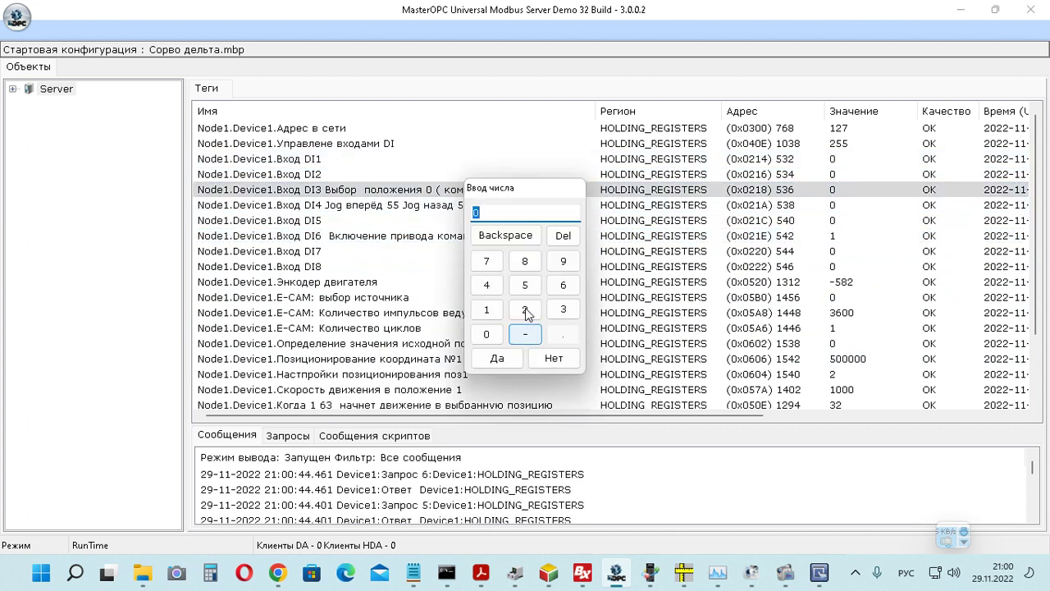
left_click(563, 308)
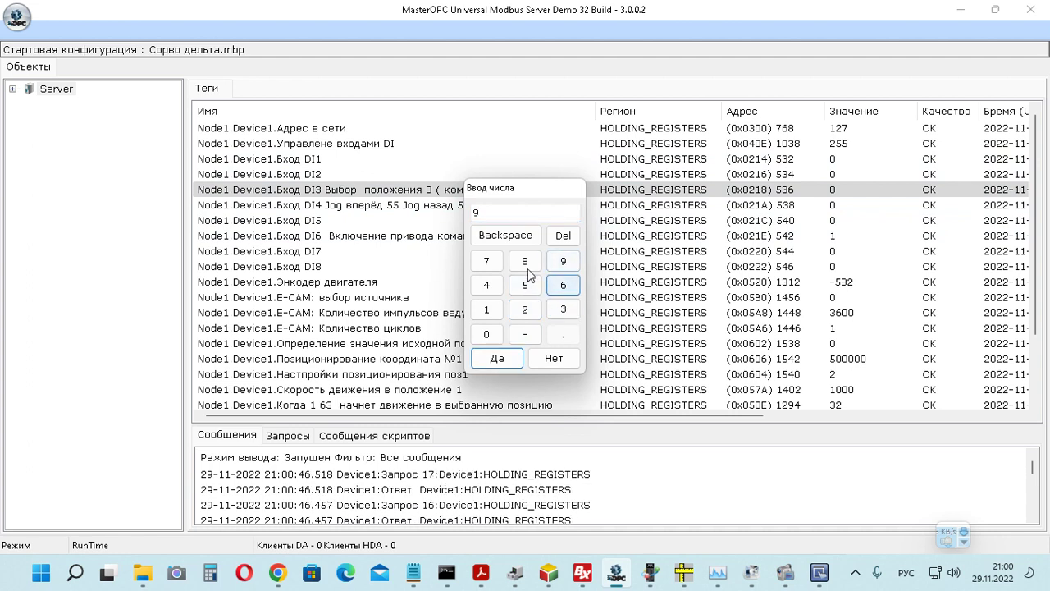
left_click(505, 235)
left_click(563, 309)
left_click(563, 261)
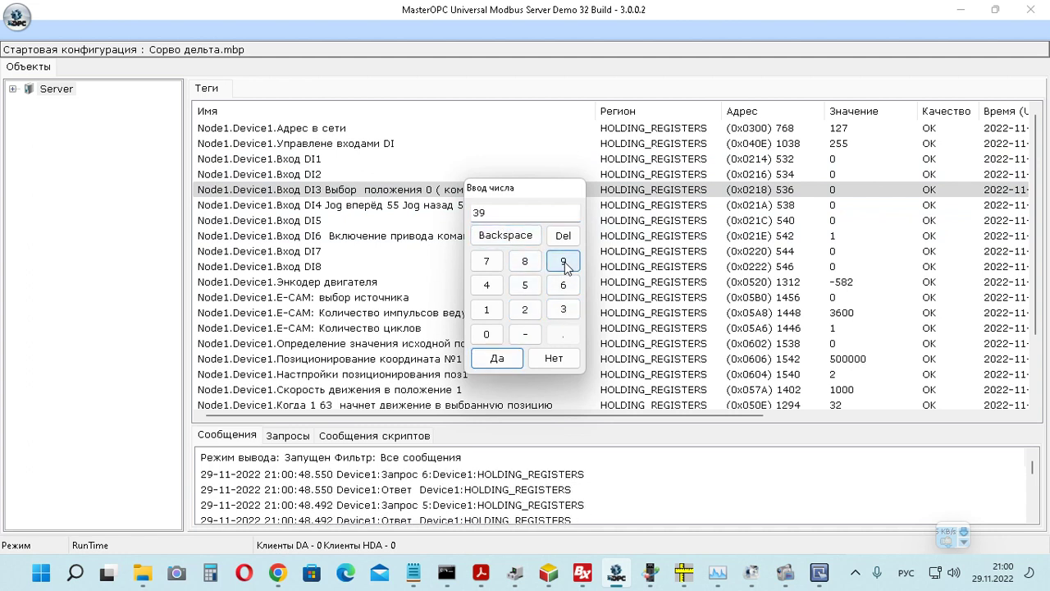
left_click(498, 359)
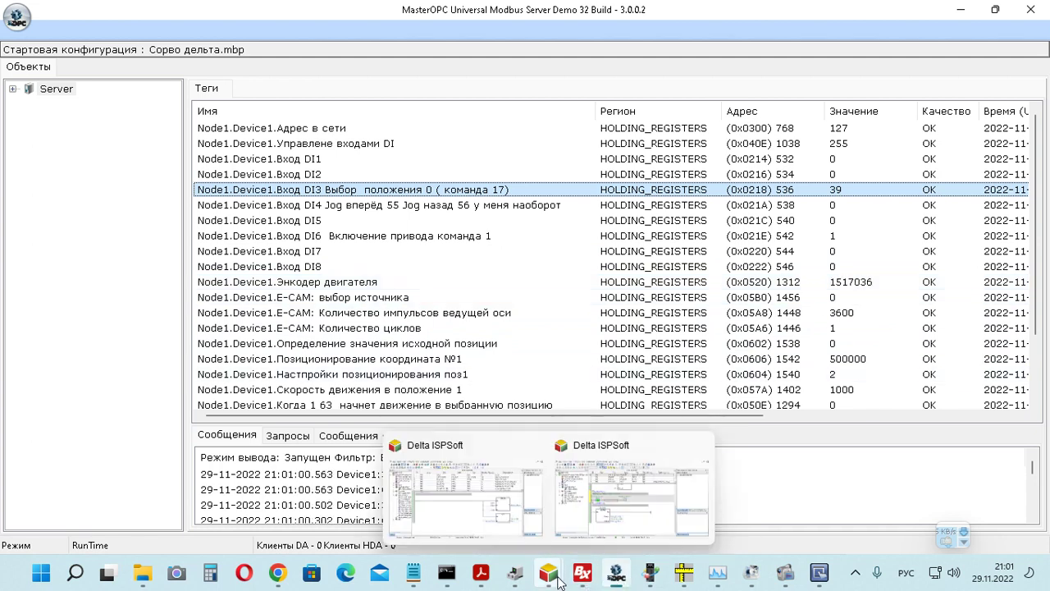
- Look up the "Home" sensor's DI code in the ASDA-A2_M_RU.pdf manual and check its decimal equivalent in the number converter
left_click(484, 575)
mouse_move(539, 522)
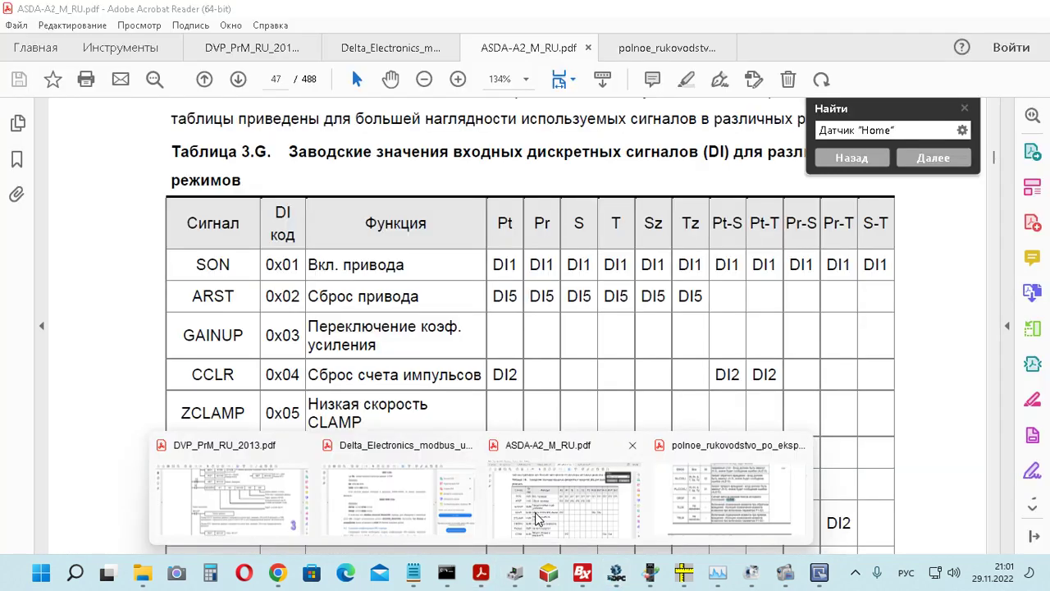
left_click(573, 509)
scroll(528, 314, "up", 5)
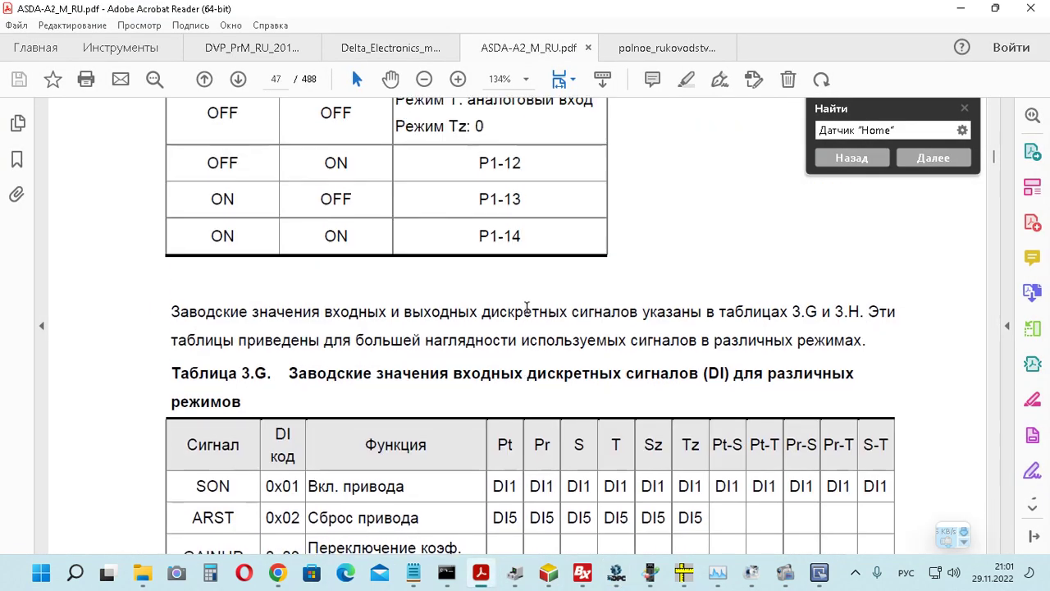
scroll(528, 314, "down", 20)
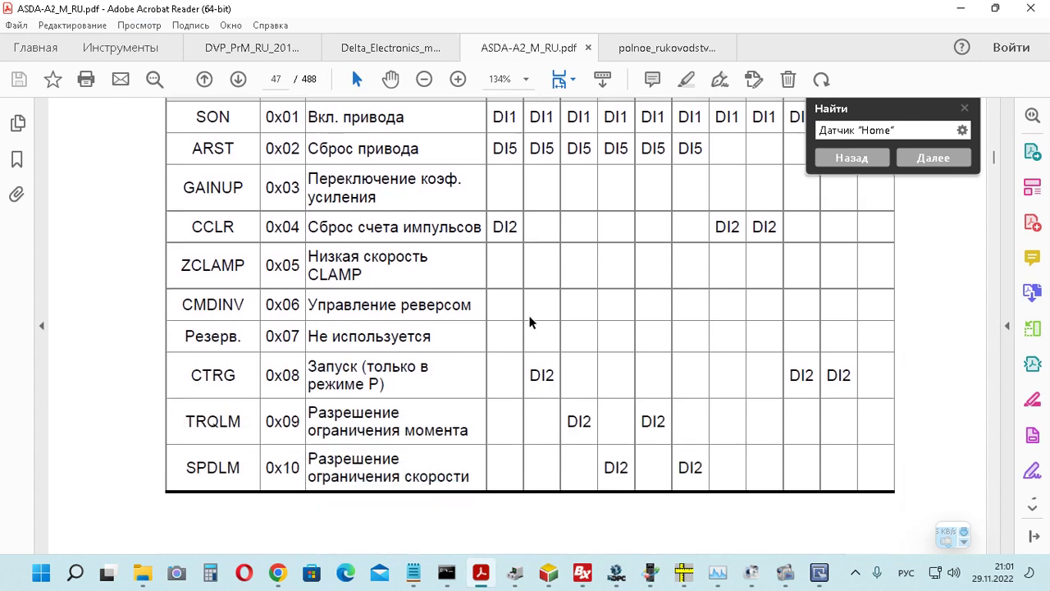
scroll(529, 318, "down", 20)
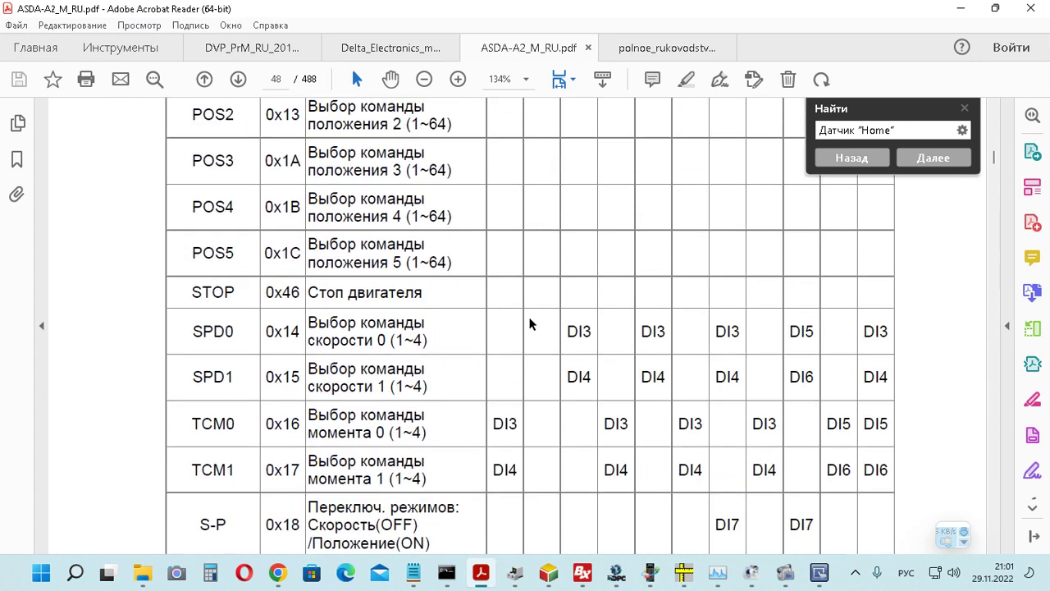
scroll(437, 338, "down", 5)
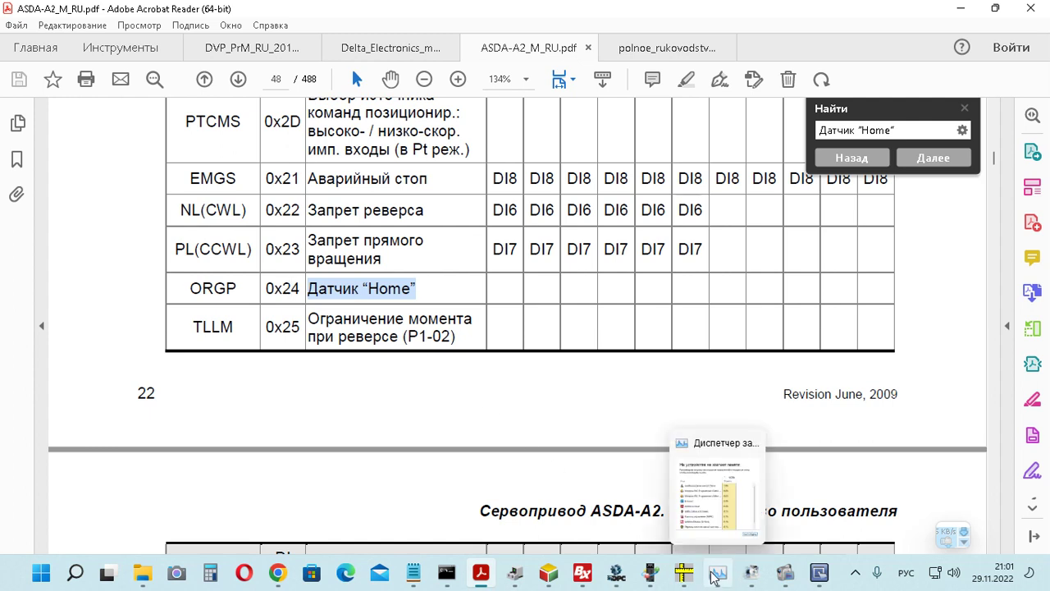
left_click(684, 572)
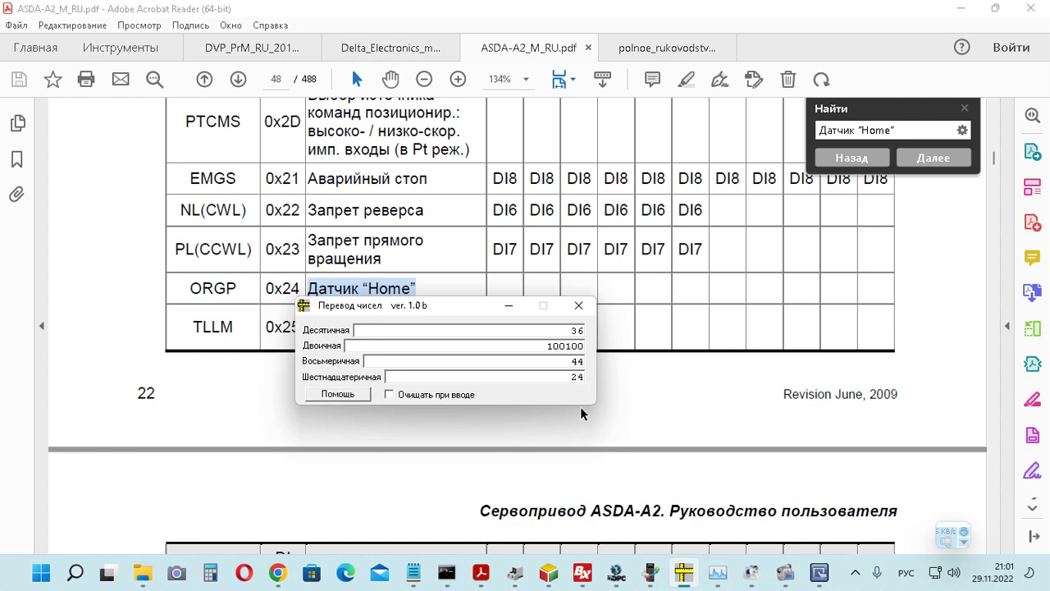
- Return to MasterOPC and write the "Home" sensor command 36 to the DI3 tag
left_click(617, 572)
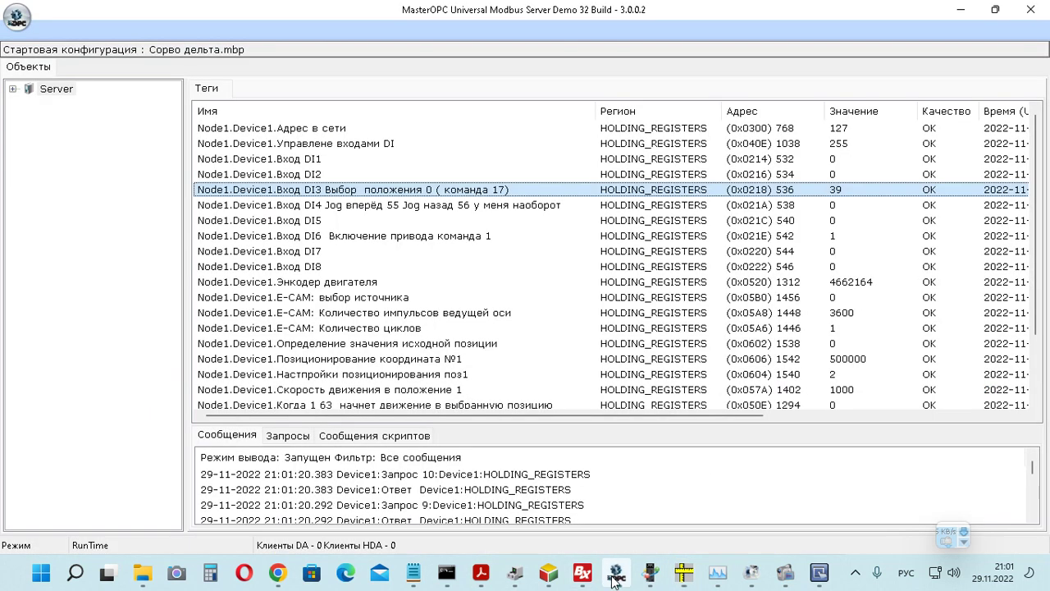
double_click(836, 192)
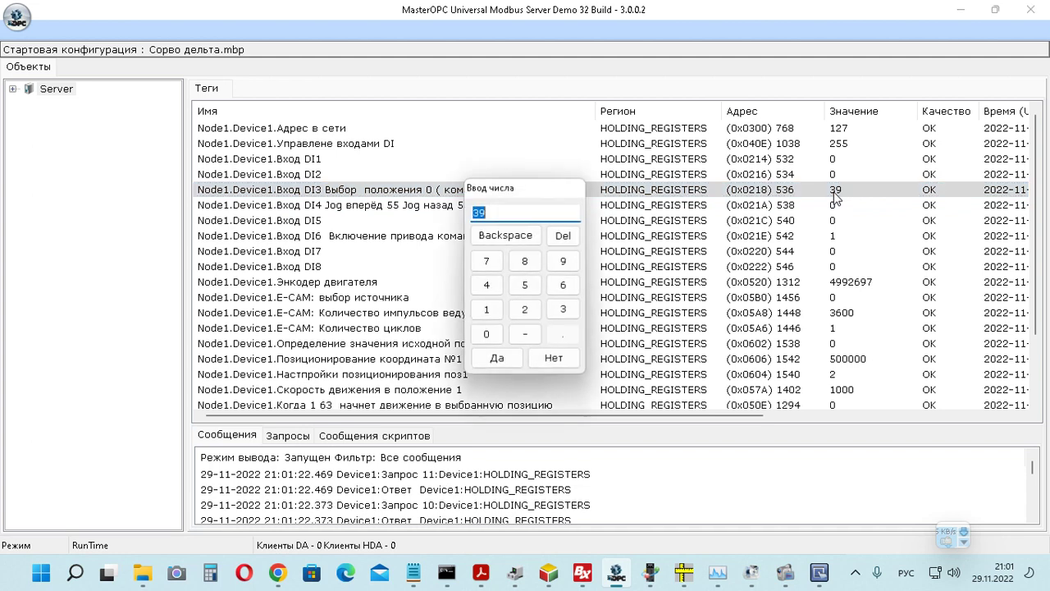
left_click(563, 308)
left_click(563, 285)
left_click(497, 358)
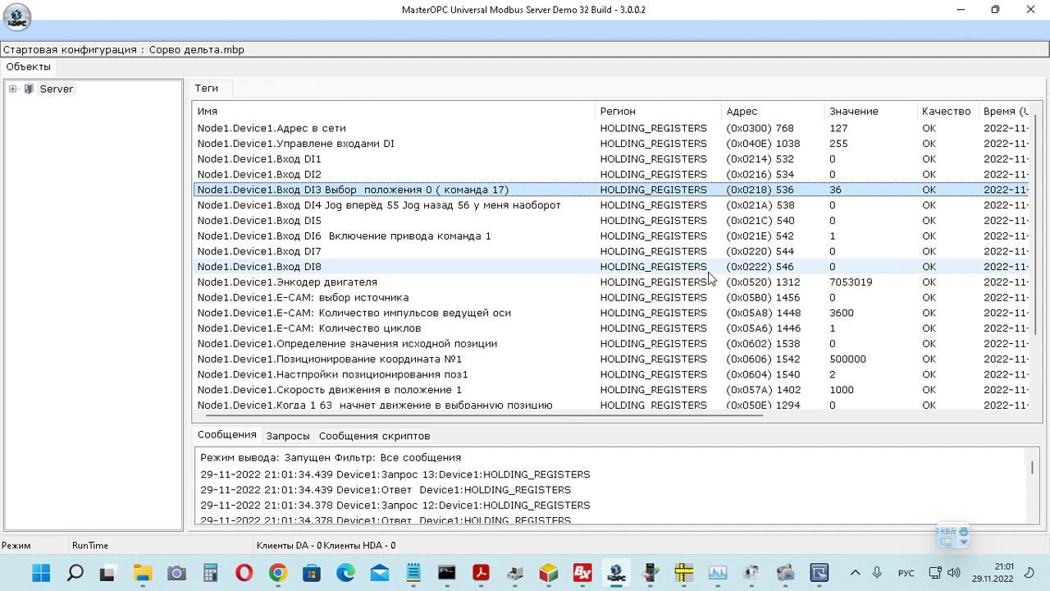
- Write 35, the forward rotation inhibit code, to the DI3 tag
double_click(845, 194)
left_click(562, 309)
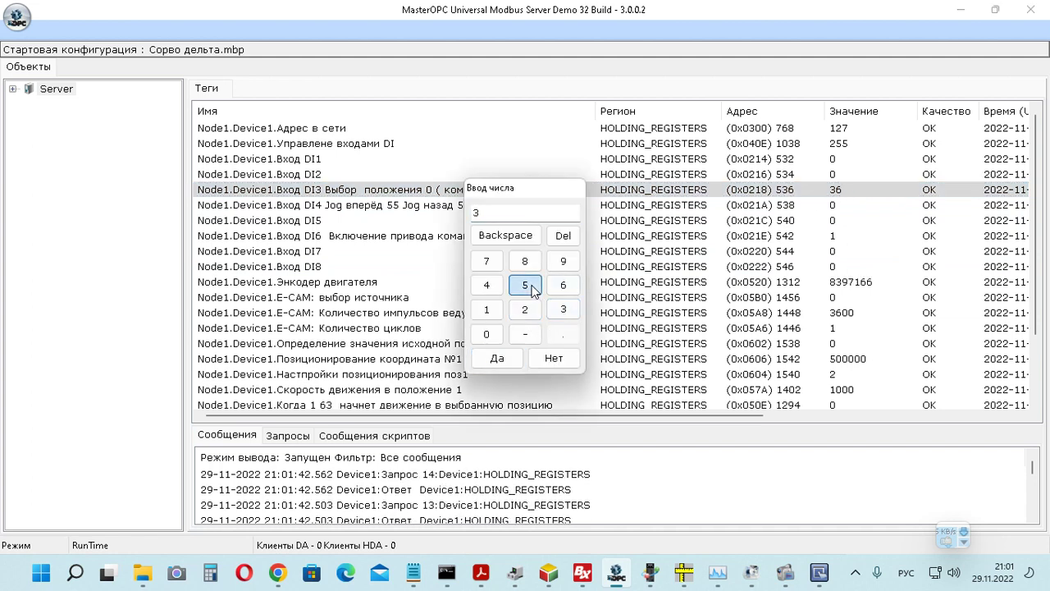
left_click(525, 285)
left_click(497, 358)
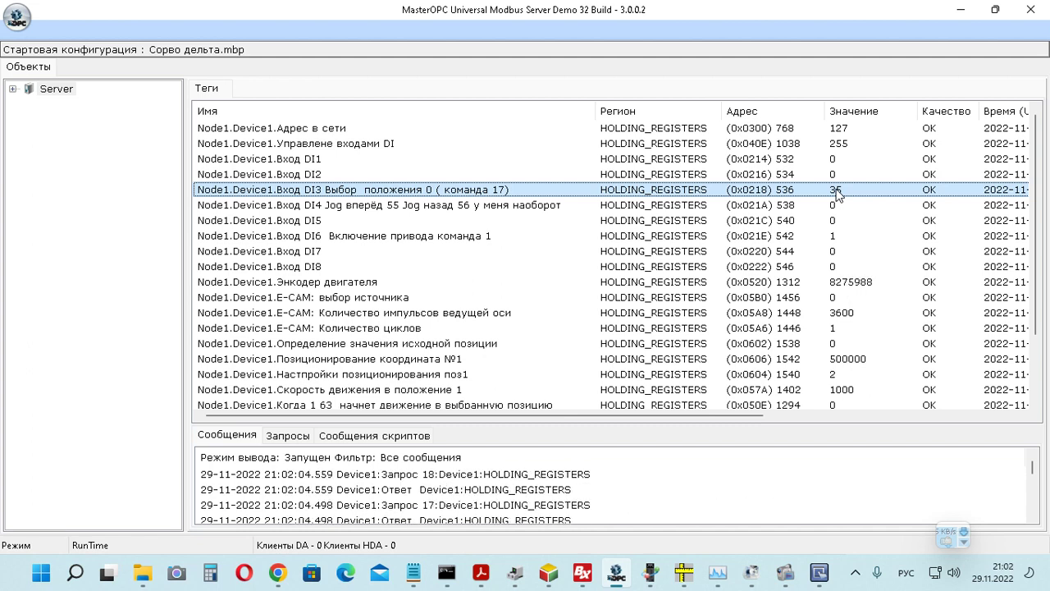
- Clear the DI3 tag by writing 0 and review the positioning and speed tags further down the list
double_click(837, 199)
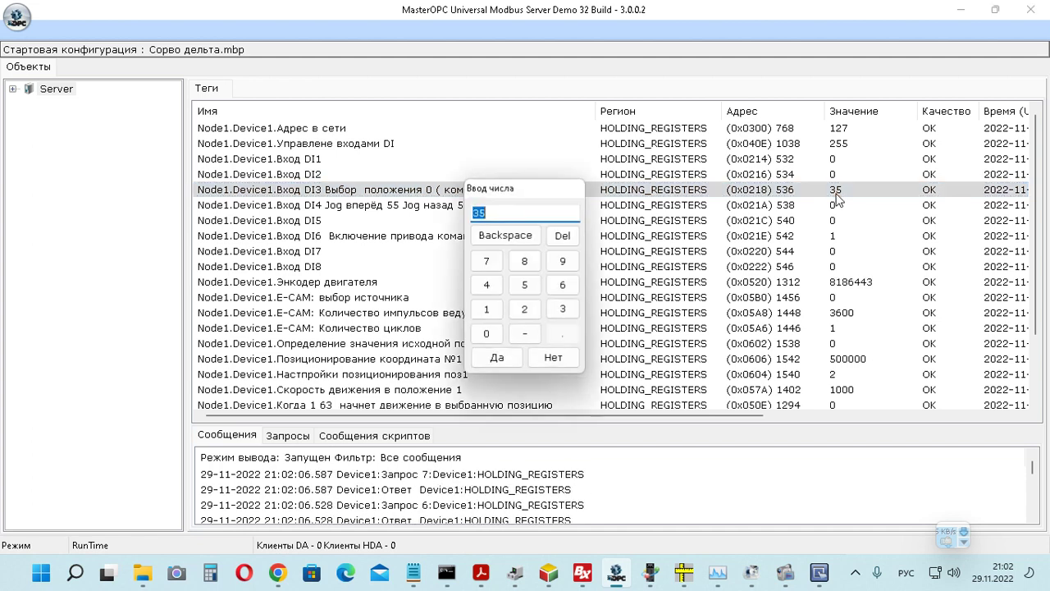
left_click(496, 338)
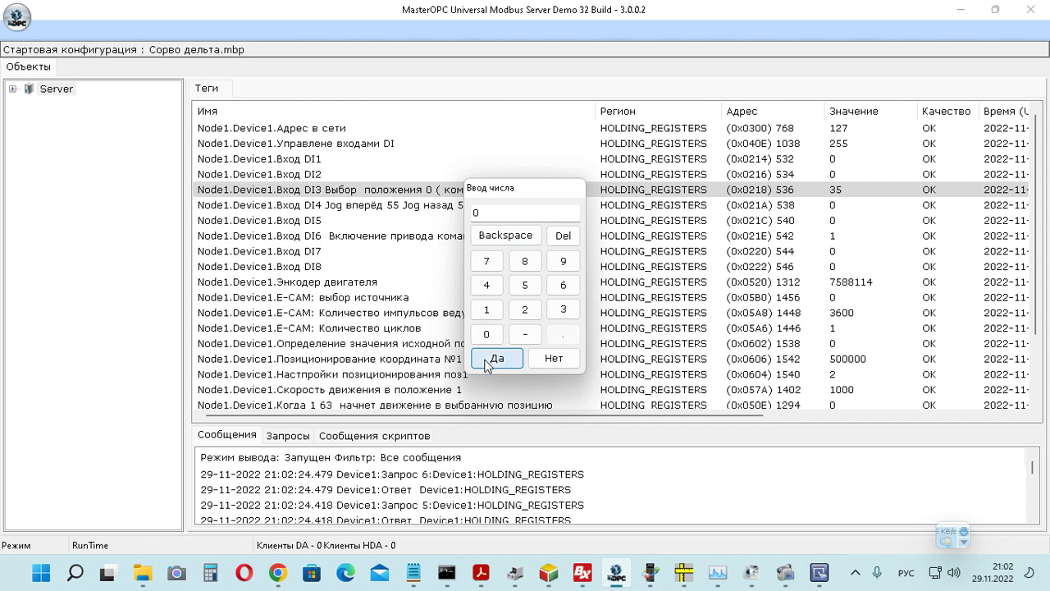
left_click(486, 362)
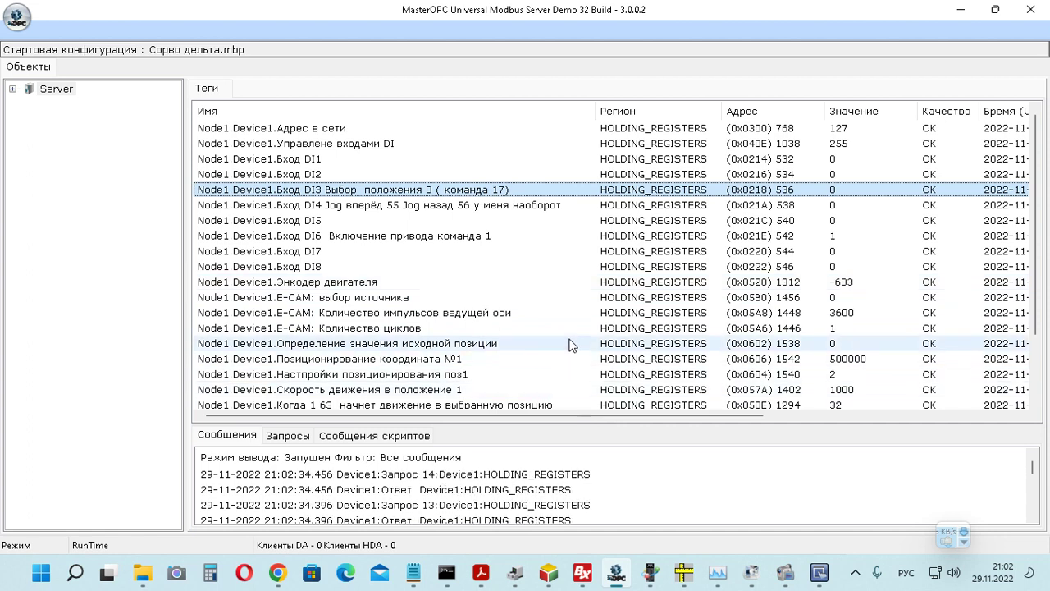
scroll(566, 344, "down", 2)
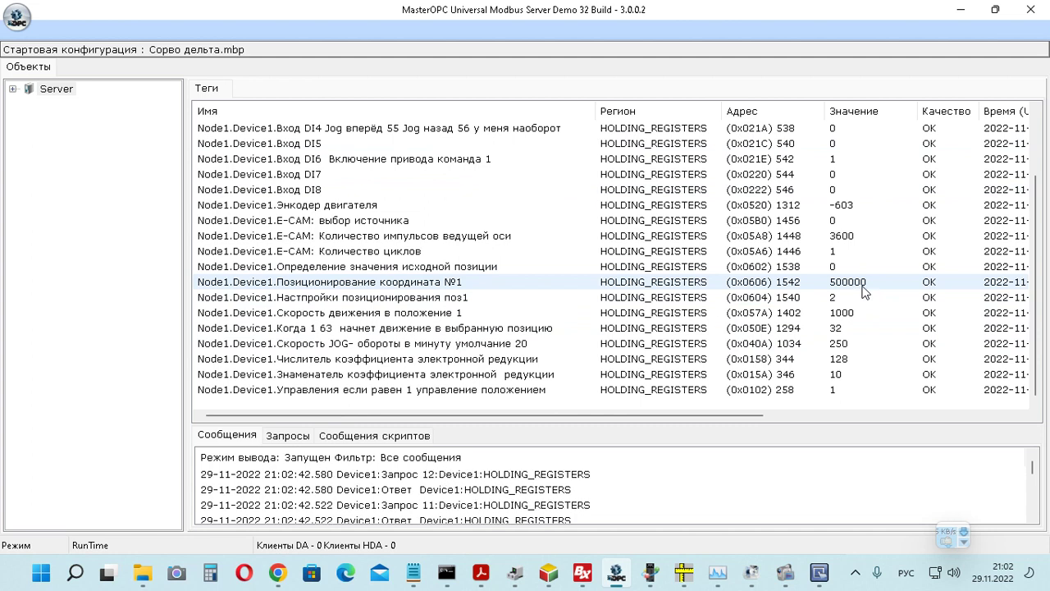
scroll(864, 292, "up", 1)
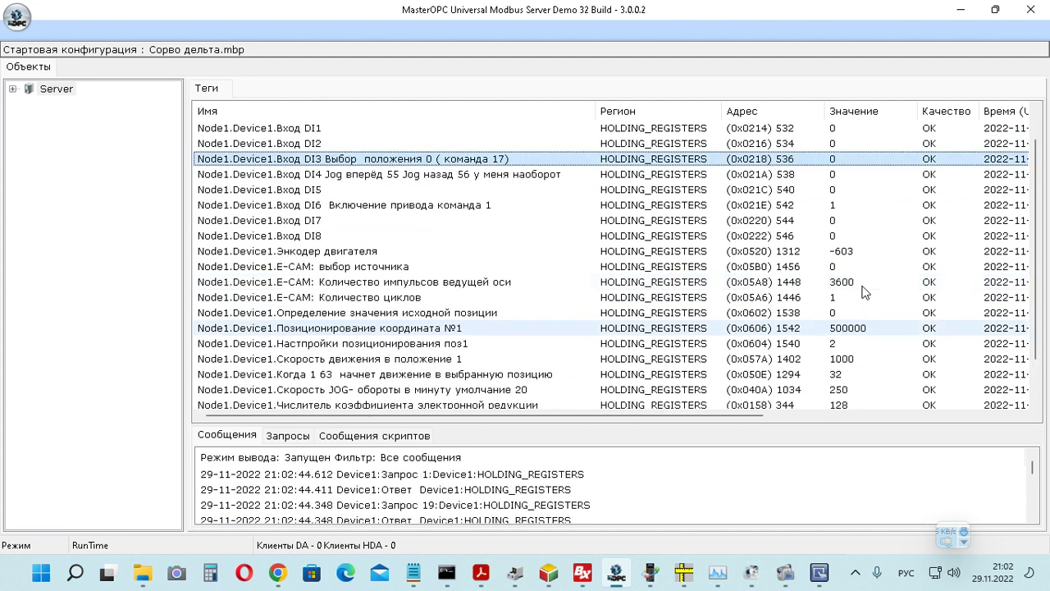